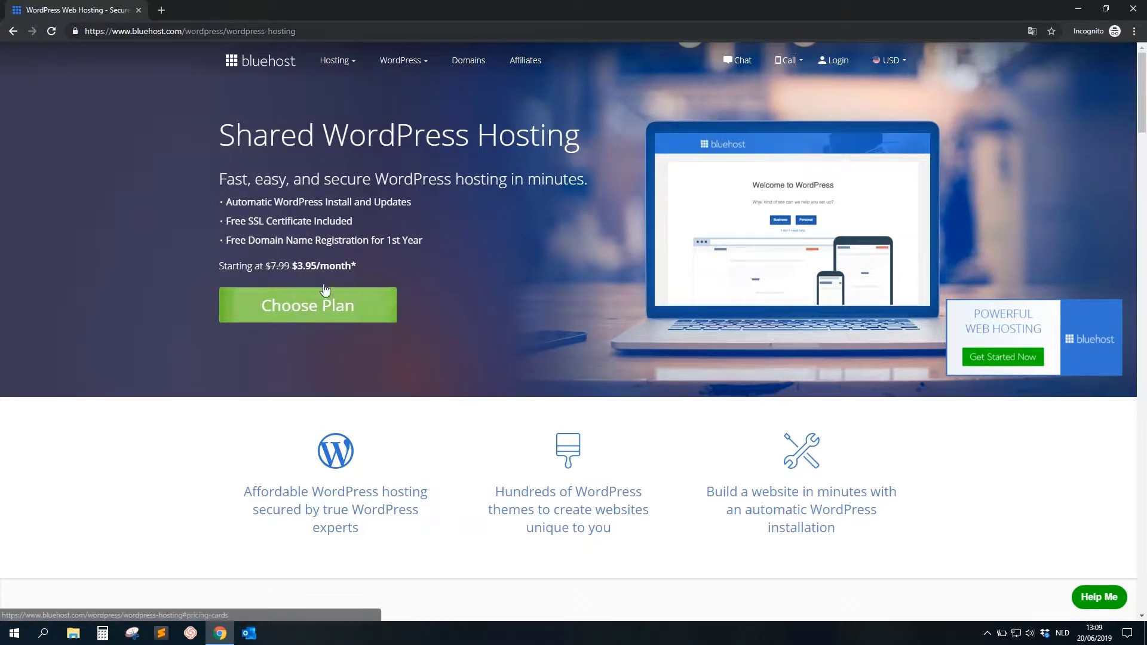
- Compare the hosting plans and select the Basic plan
{"action": "left_click", "coordinate": [304, 306]}
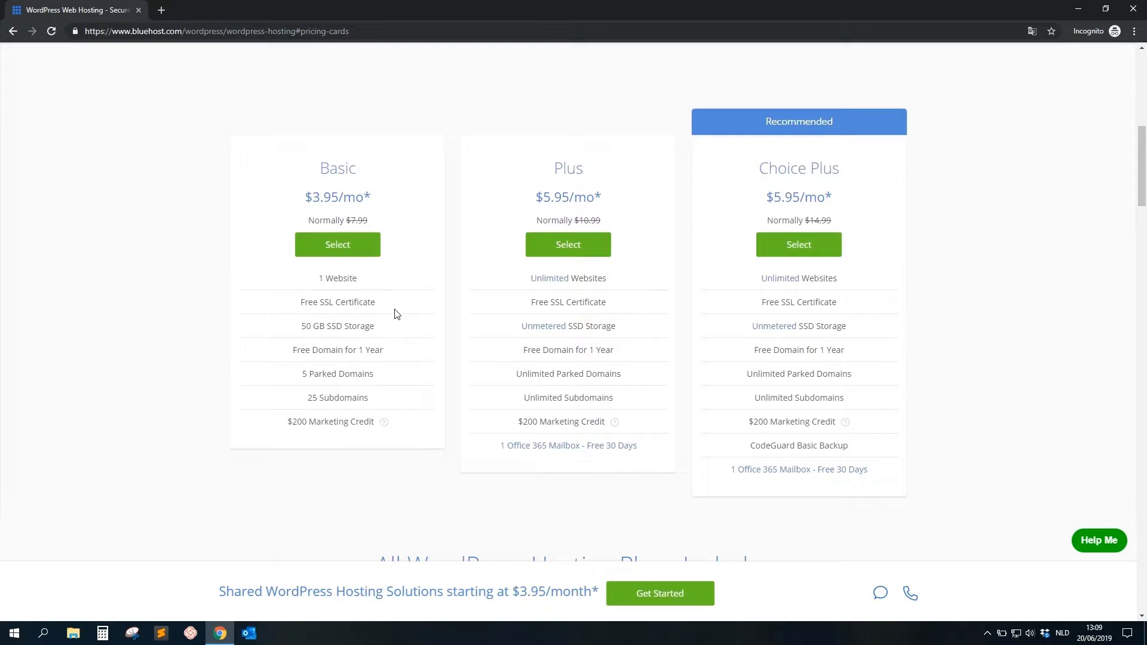
{"action": "left_click", "coordinate": [95, 31]}
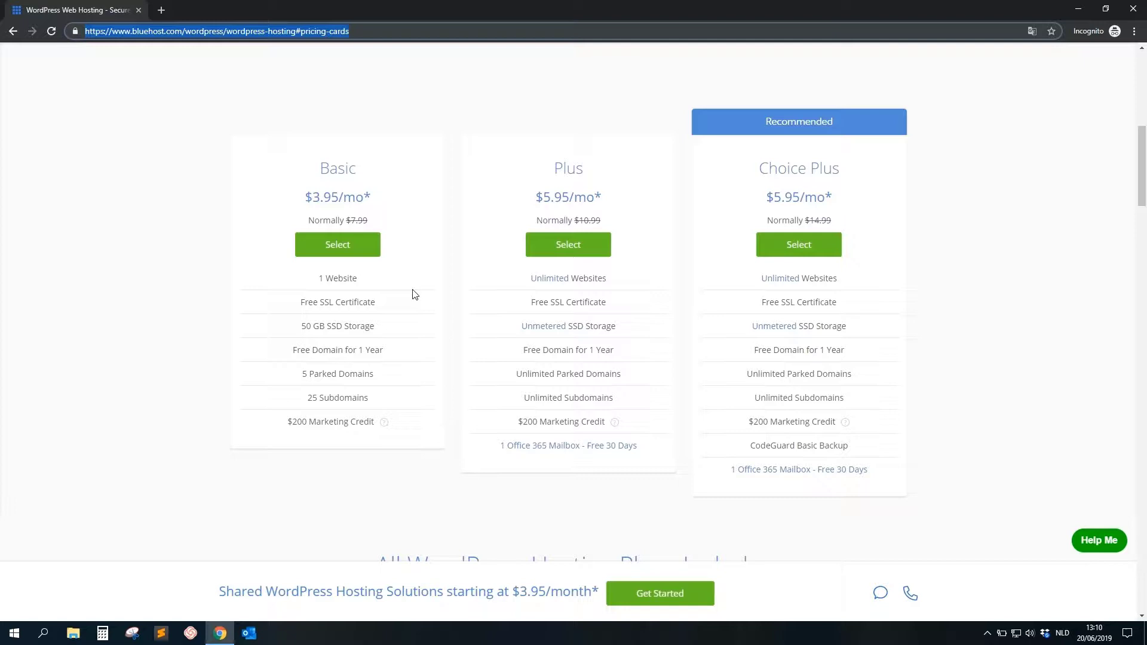
{"action": "left_click", "coordinate": [350, 246]}
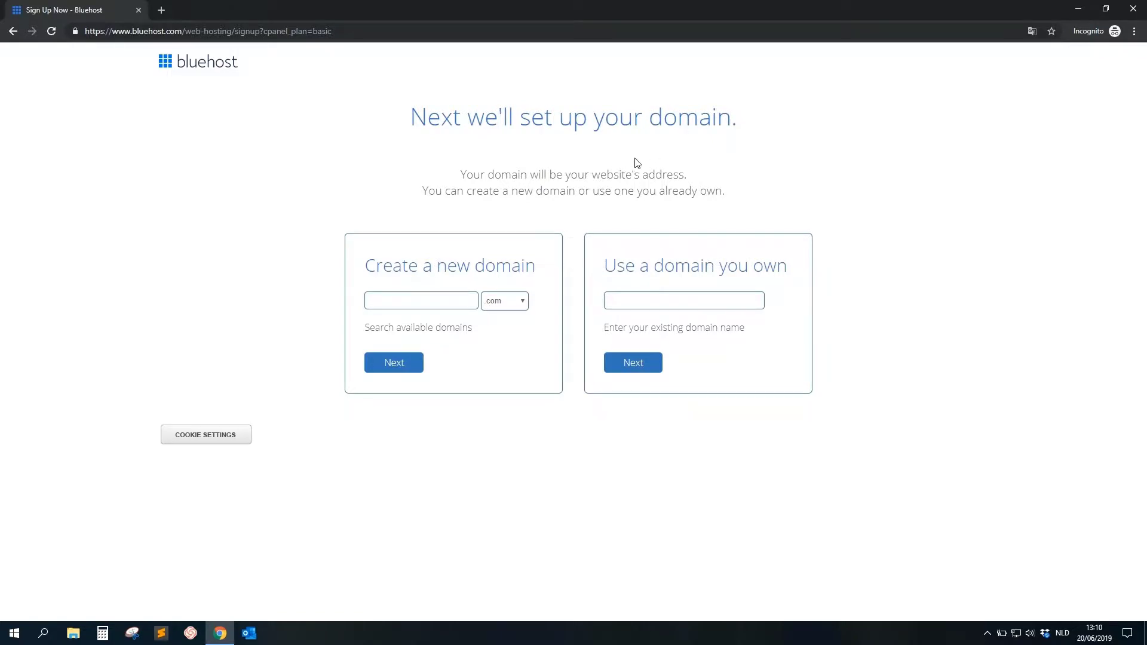
- Enter gustesting as a new domain with the .com extension and check its availability
{"action": "left_click", "coordinate": [413, 297]}
{"action": "type", "text": "gustesting"}
{"action": "left_click", "coordinate": [509, 305]}
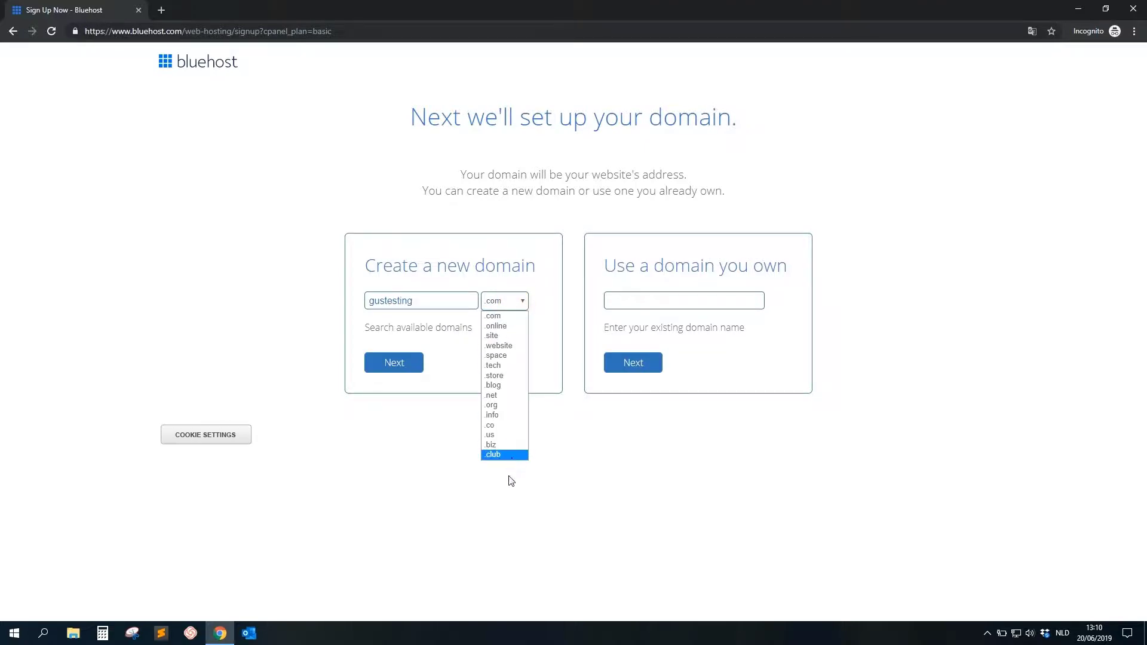
{"action": "left_click", "coordinate": [498, 318]}
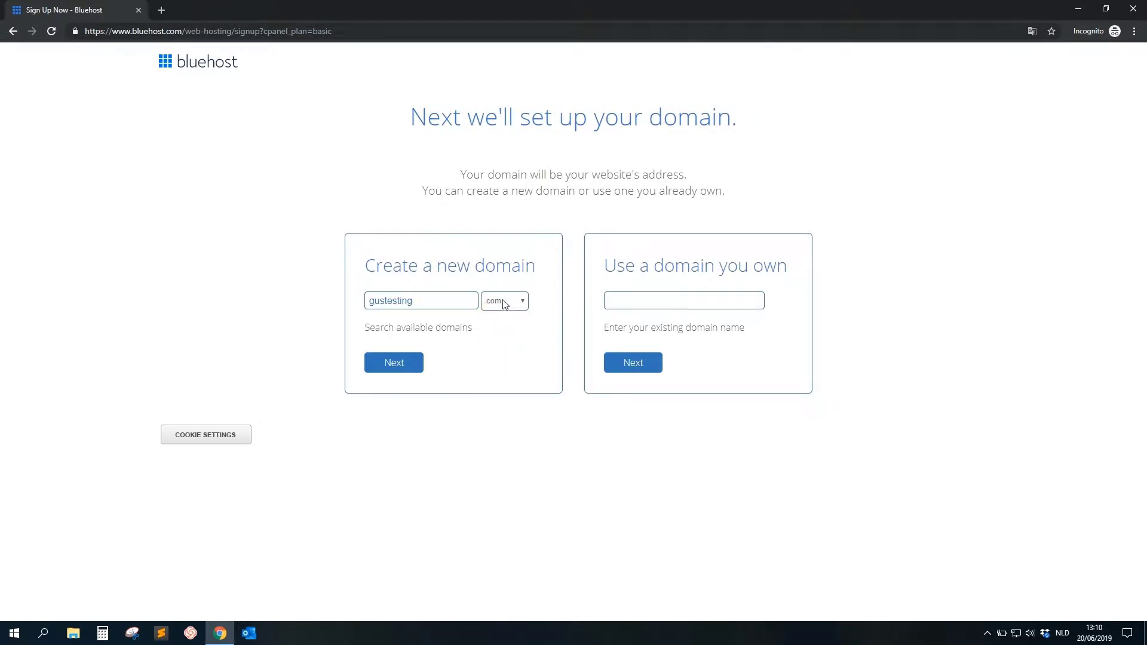
{"action": "left_click", "coordinate": [406, 366]}
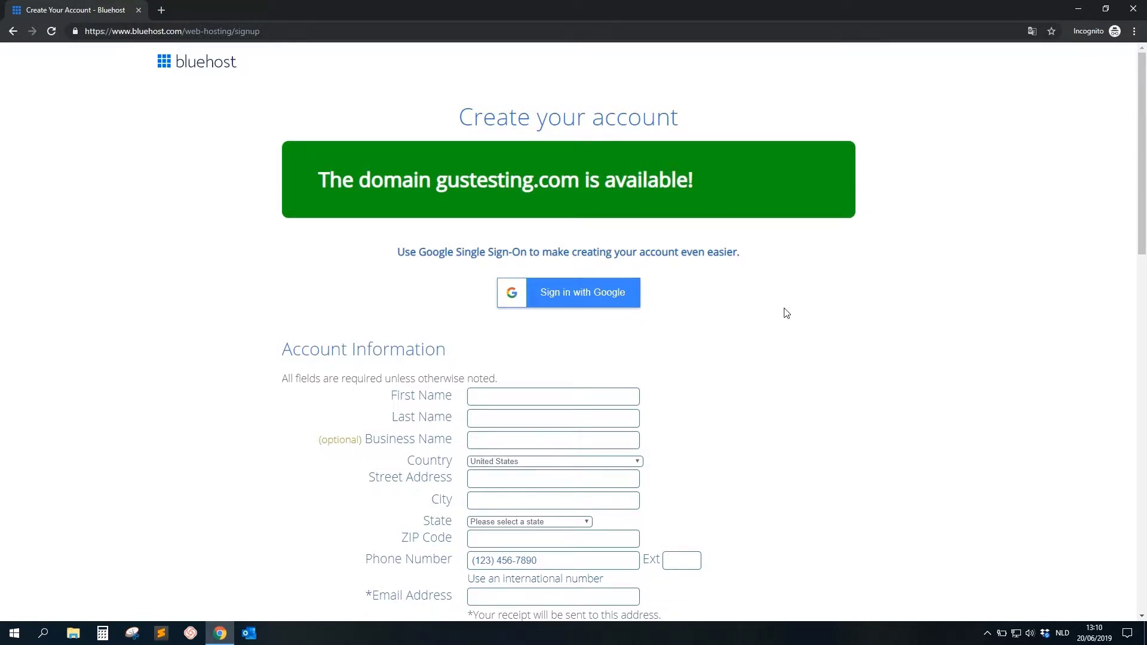
- Set the Account Plan to Basic 12 Month Price, bringing the total to $143.04
{"action": "scroll", "coordinate": [786, 313], "scroll_direction": "down", "scroll_amount": 2}
{"action": "scroll", "coordinate": [786, 313], "scroll_direction": "down", "scroll_amount": 1}
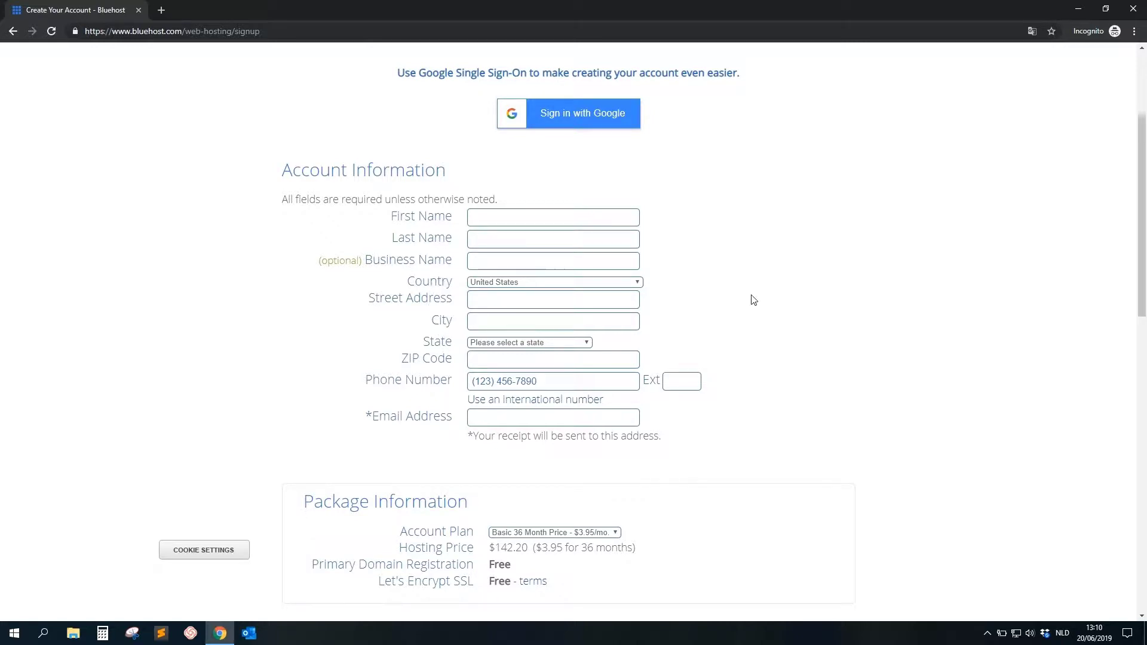
{"action": "scroll", "coordinate": [754, 300], "scroll_direction": "down", "scroll_amount": 2}
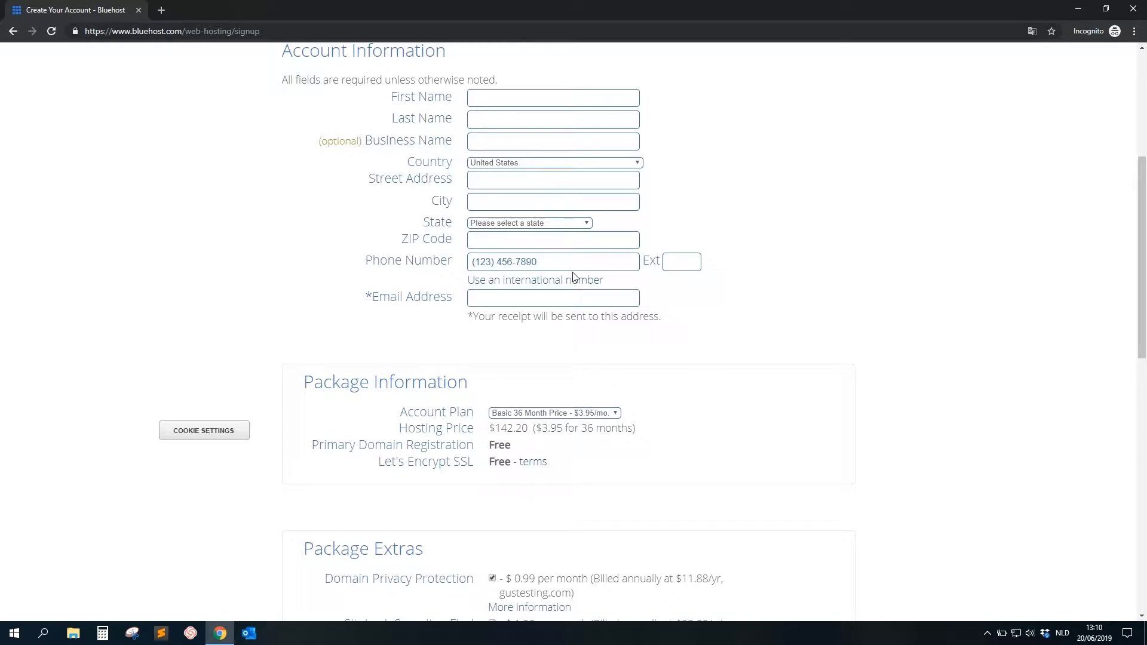
{"action": "scroll", "coordinate": [574, 276], "scroll_direction": "down", "scroll_amount": 2}
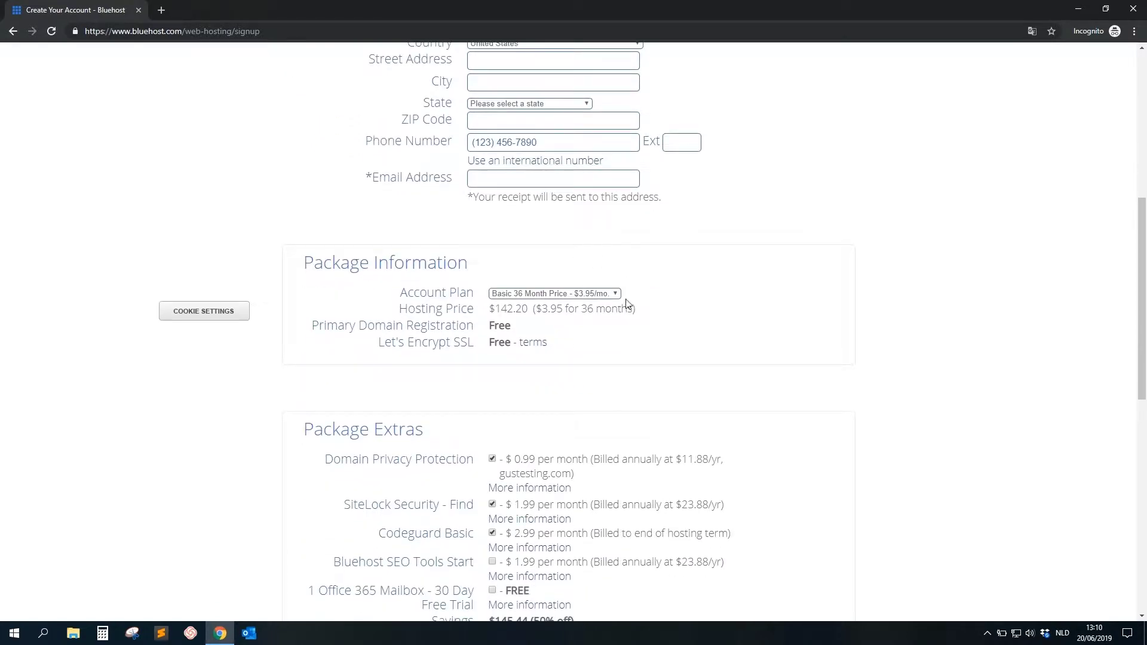
{"action": "scroll", "coordinate": [590, 308], "scroll_direction": "down", "scroll_amount": 1}
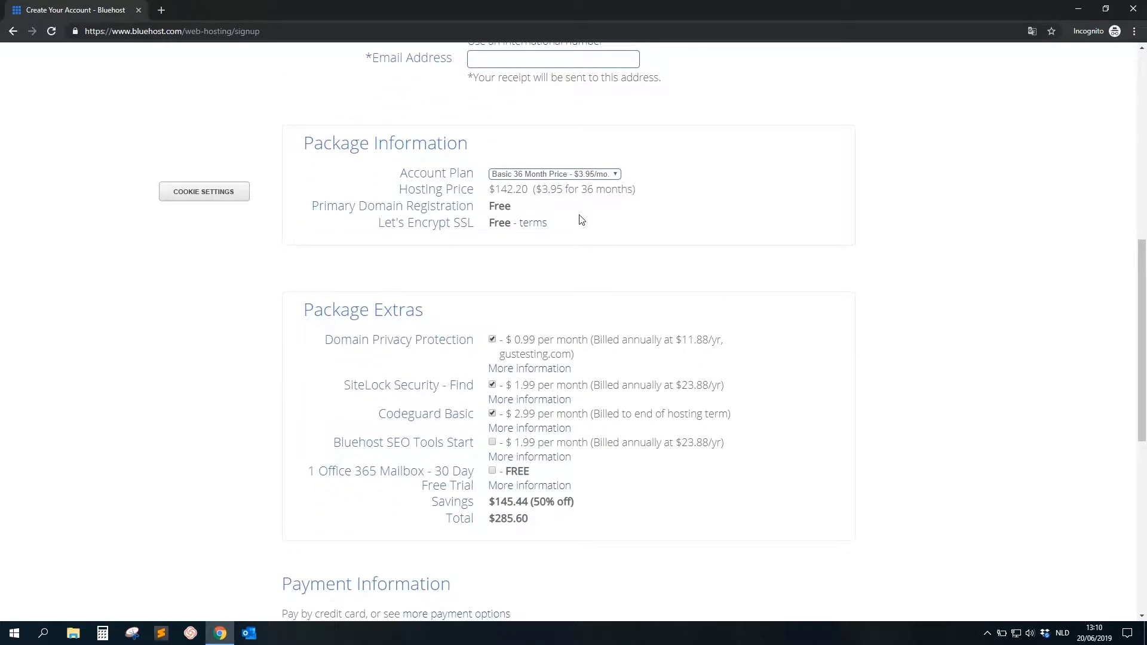
{"action": "left_click", "coordinate": [515, 175]}
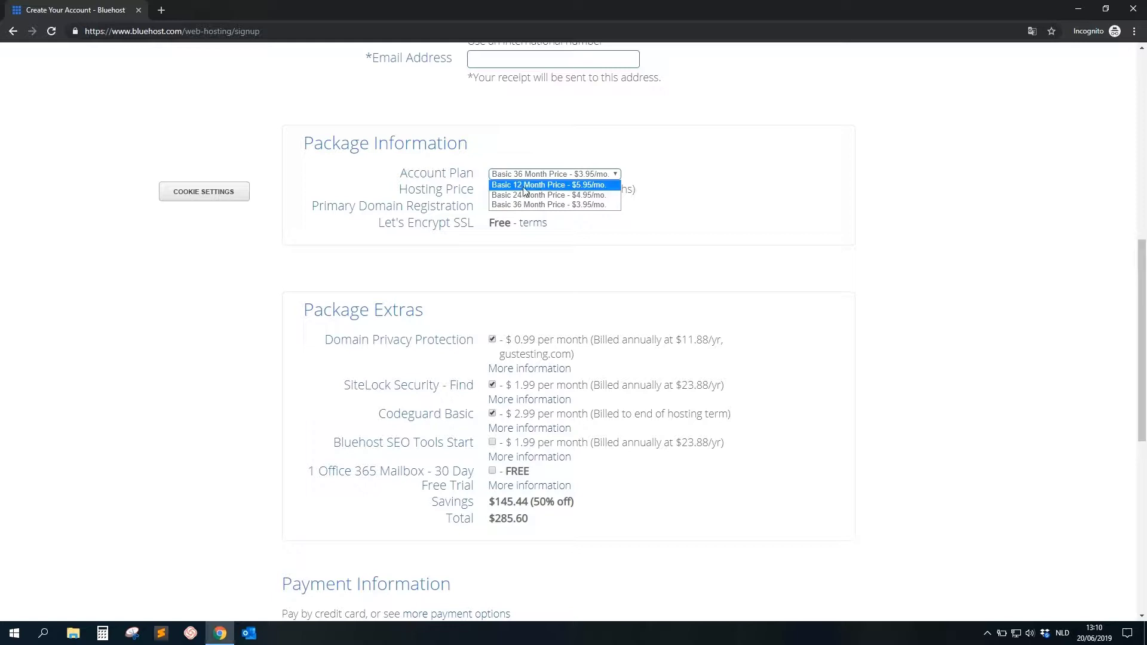
{"action": "left_click", "coordinate": [584, 188]}
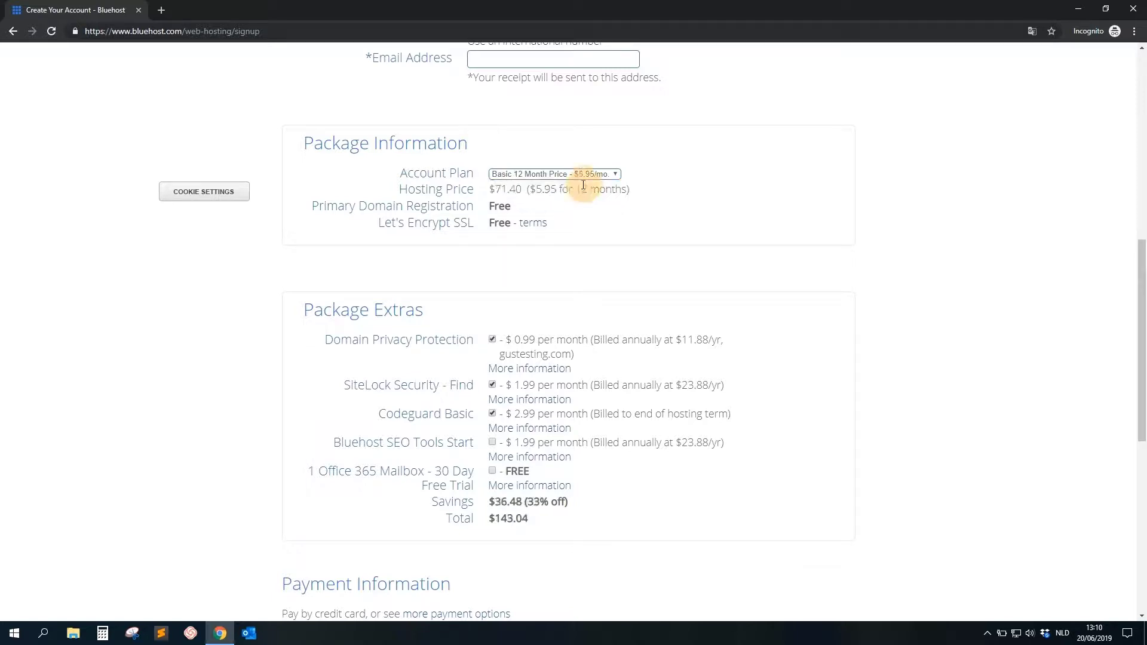
{"action": "left_click", "coordinate": [568, 175]}
- Uncheck the Domain Privacy, SiteLock and Codeguard extras, confirming privacy turn-off
{"action": "scroll", "coordinate": [595, 240], "scroll_direction": "down", "scroll_amount": 3}
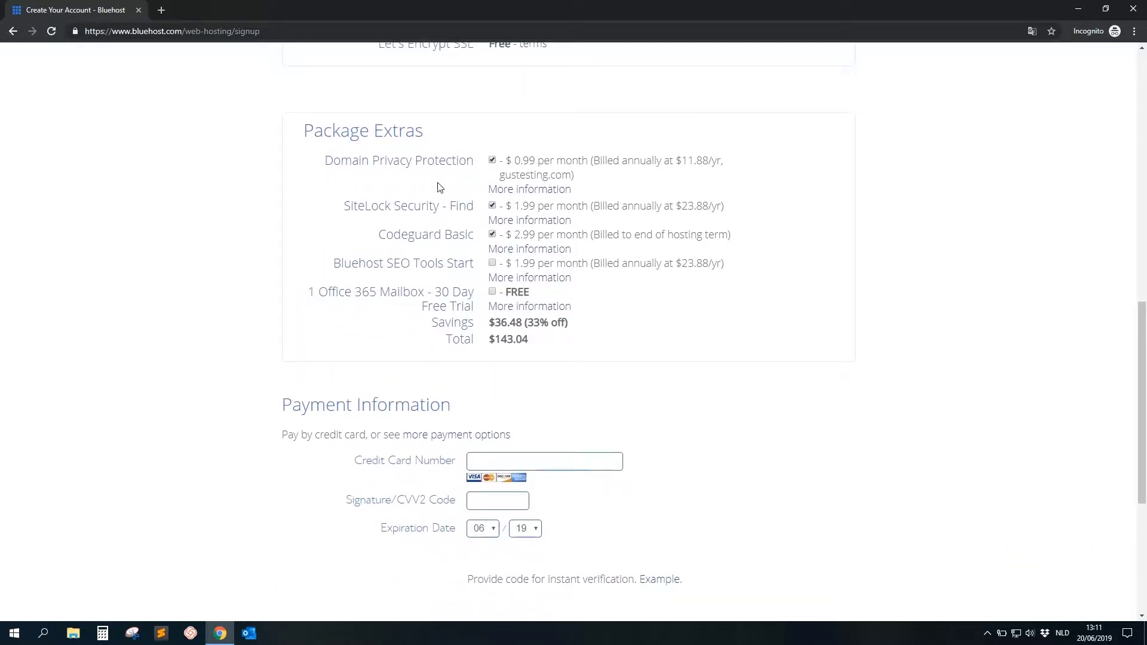
{"action": "left_click", "coordinate": [492, 162]}
{"action": "left_click", "coordinate": [497, 205]}
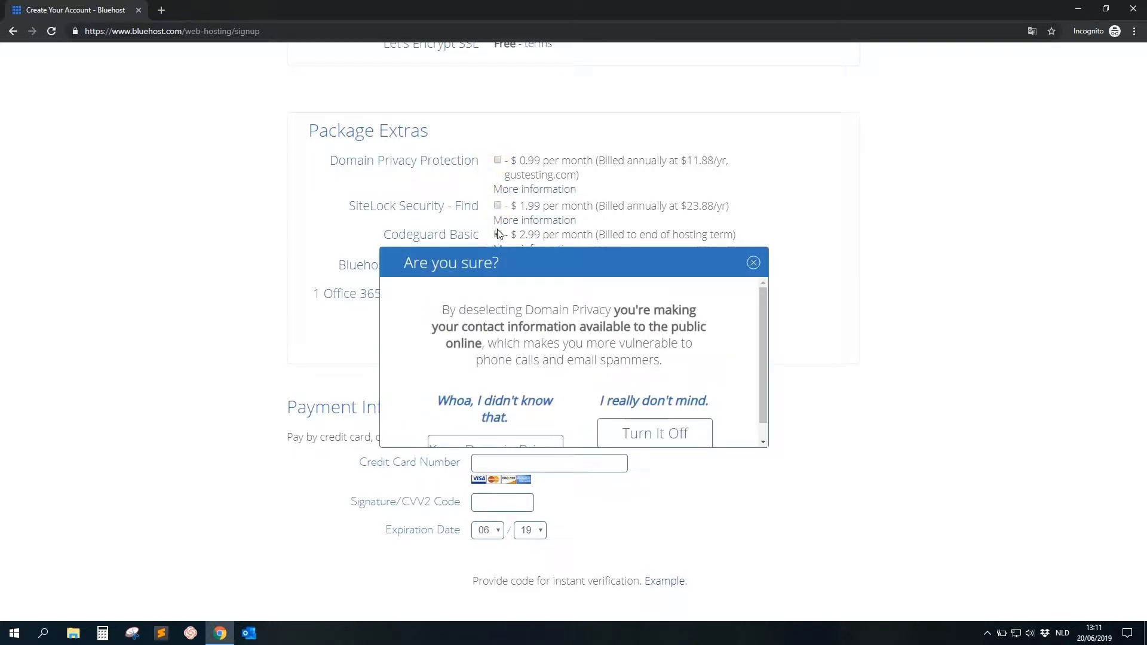
{"action": "left_click", "coordinate": [754, 262]}
{"action": "left_click", "coordinate": [492, 234]}
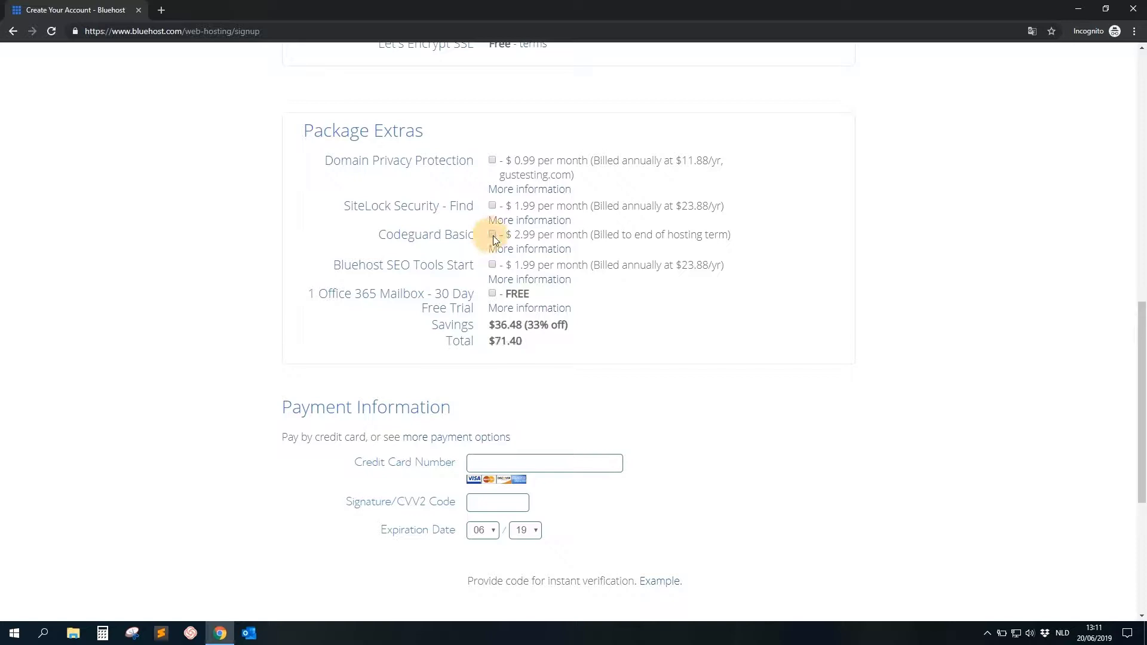
- Reveal the other payment methods and complete the $71.40 purchase with PayPal
{"action": "scroll", "coordinate": [661, 284], "scroll_direction": "down", "scroll_amount": 3}
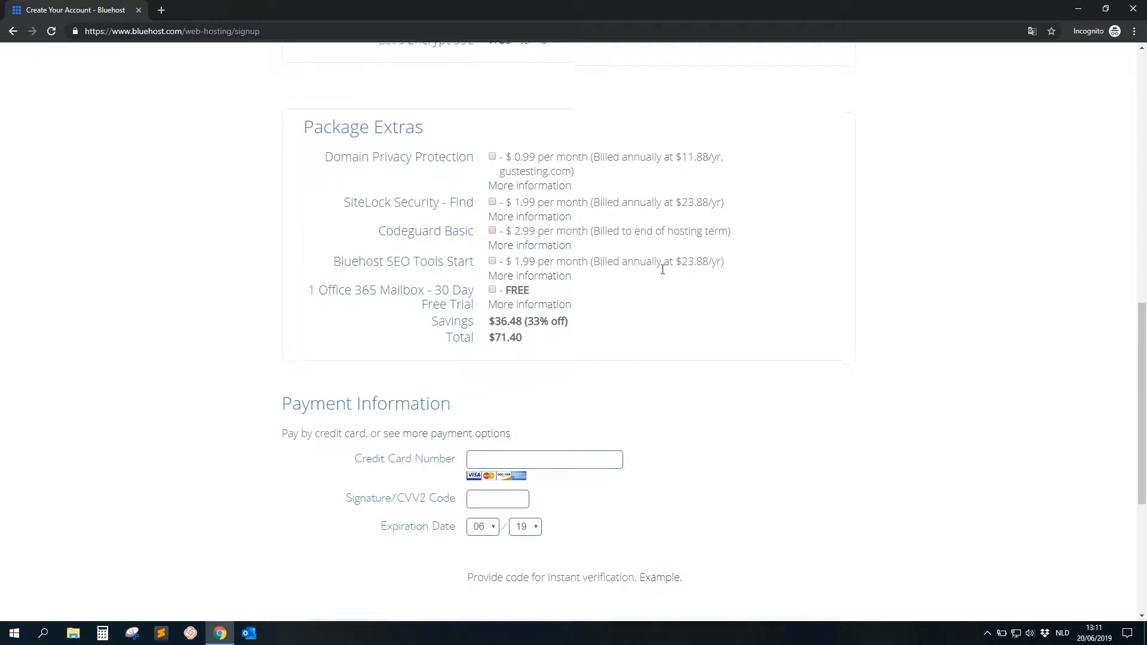
{"action": "scroll", "coordinate": [663, 274], "scroll_direction": "down", "scroll_amount": 1}
{"action": "scroll", "coordinate": [664, 274], "scroll_direction": "down", "scroll_amount": 1}
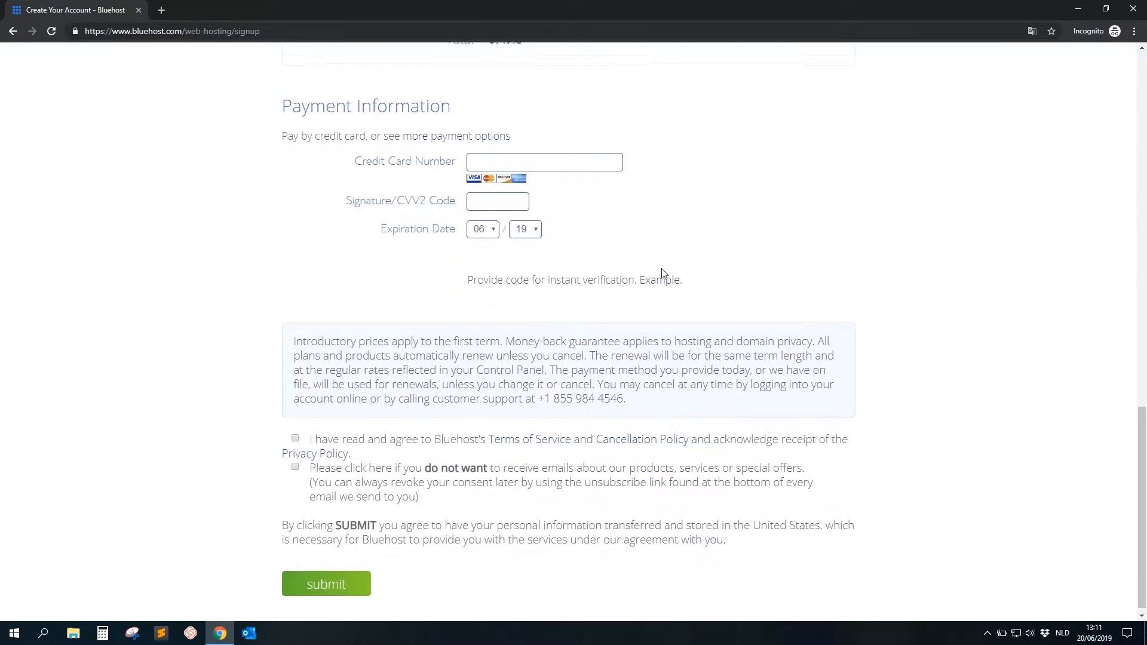
{"action": "scroll", "coordinate": [663, 274], "scroll_direction": "up", "scroll_amount": 1}
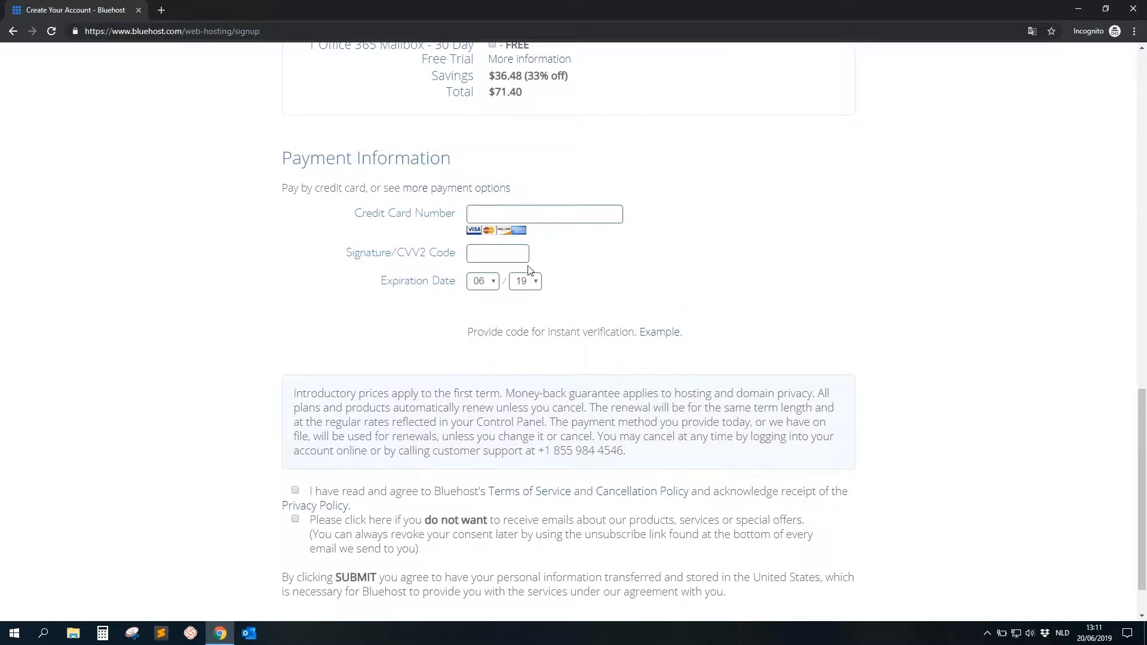
{"action": "left_click", "coordinate": [468, 190]}
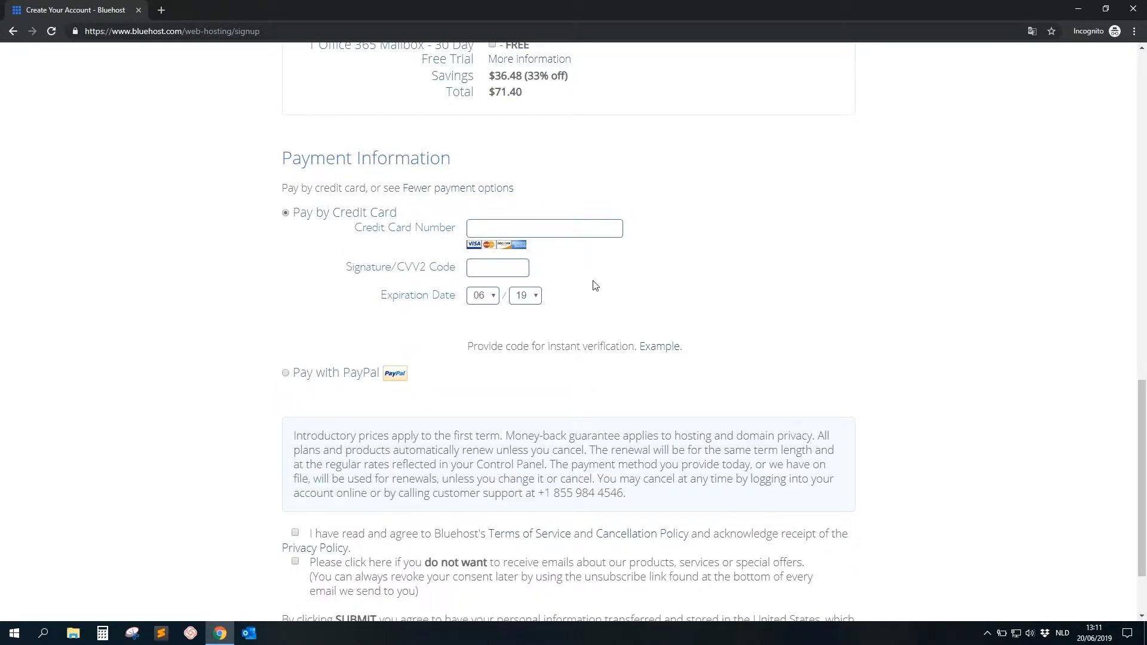
{"action": "scroll", "coordinate": [597, 282], "scroll_direction": "down", "scroll_amount": 2}
{"action": "scroll", "coordinate": [599, 282], "scroll_direction": "up", "scroll_amount": 1}
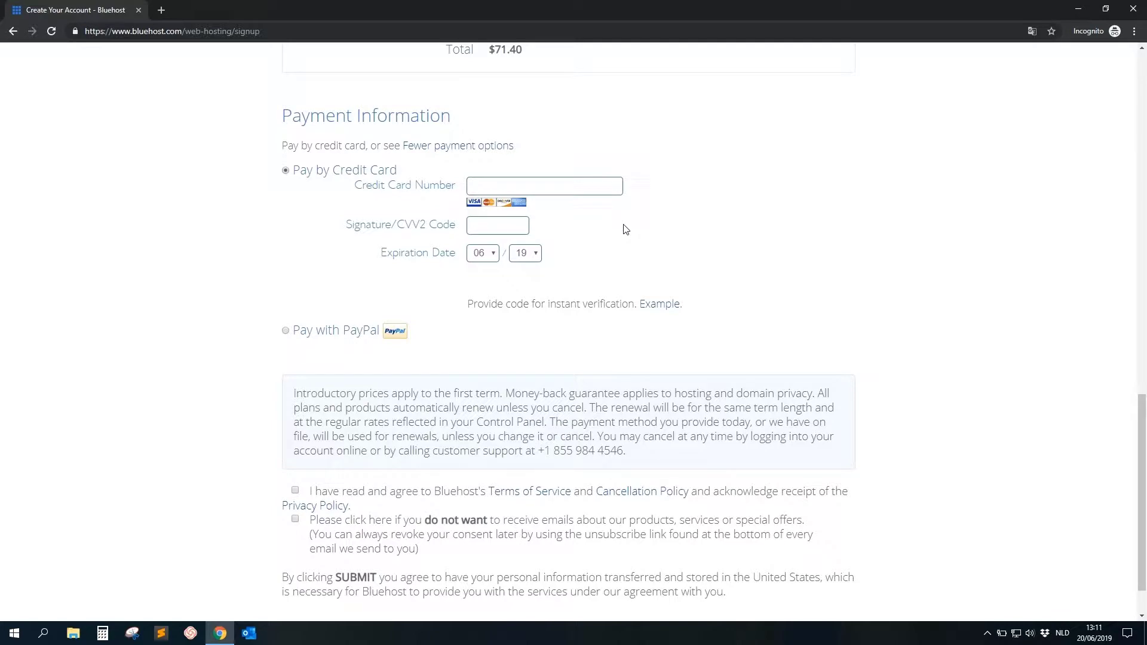
{"action": "scroll", "coordinate": [630, 245], "scroll_direction": "down", "scroll_amount": 1}
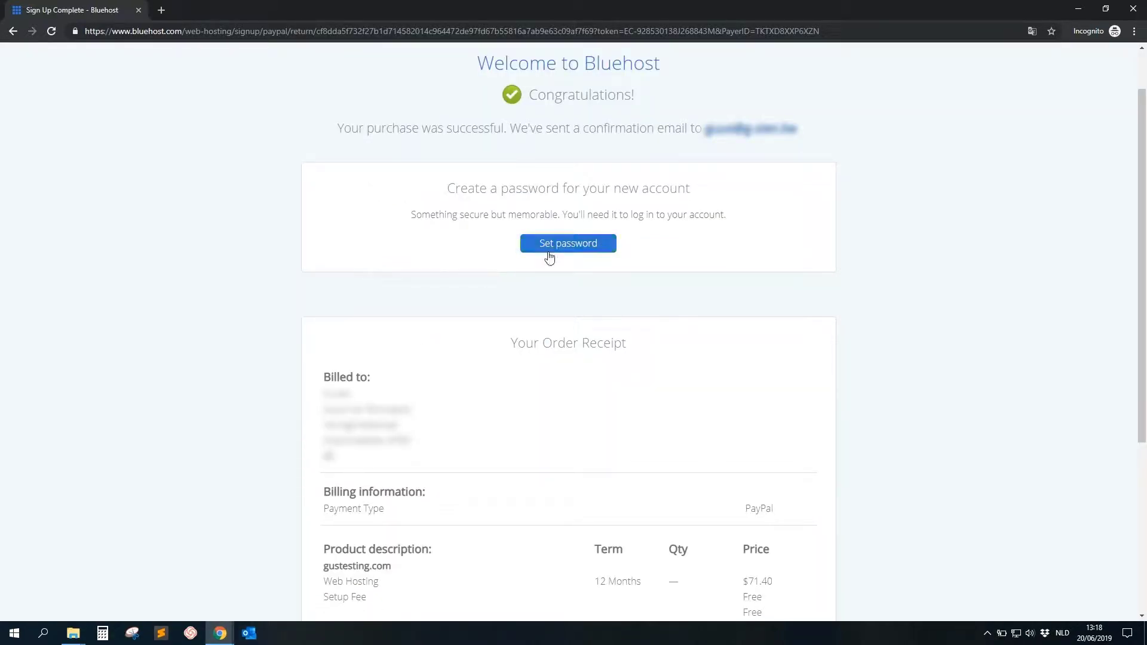
- Enter a new account password and retype it to confirm
{"action": "left_click", "coordinate": [568, 251]}
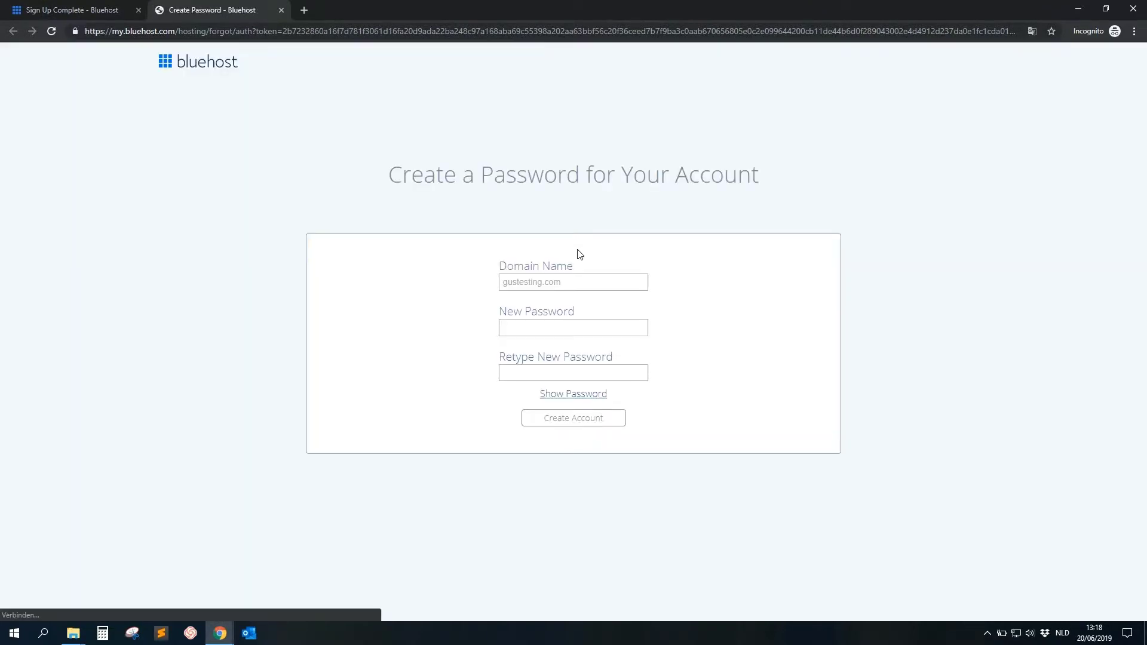
{"action": "left_click", "coordinate": [545, 321]}
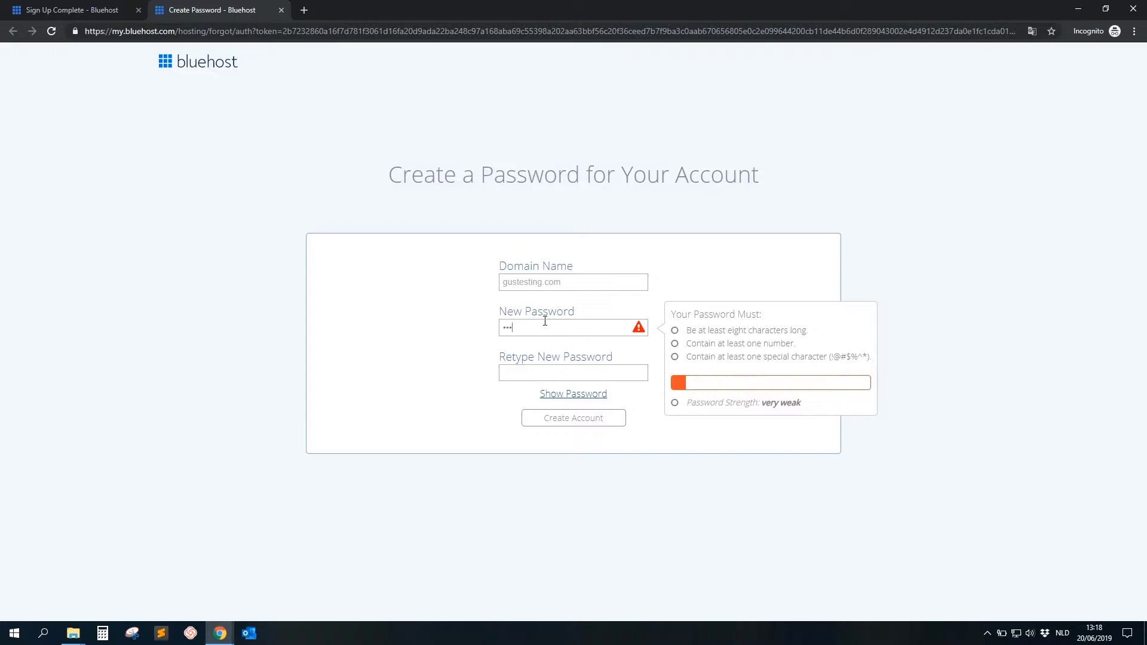
{"action": "key", "text": "Tab"}
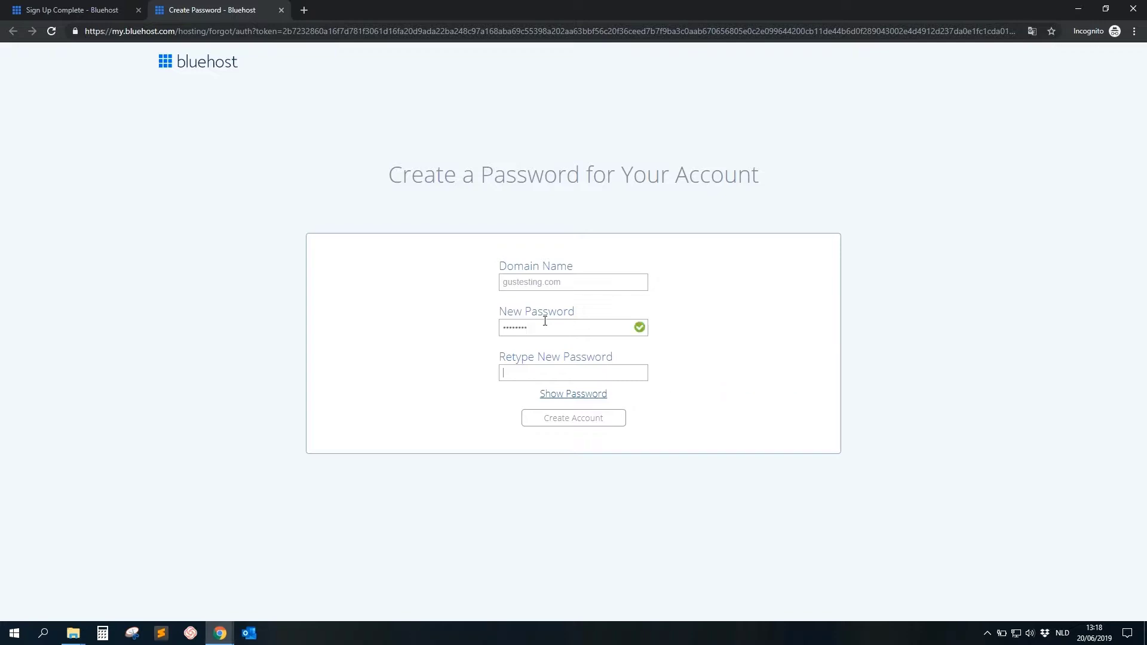
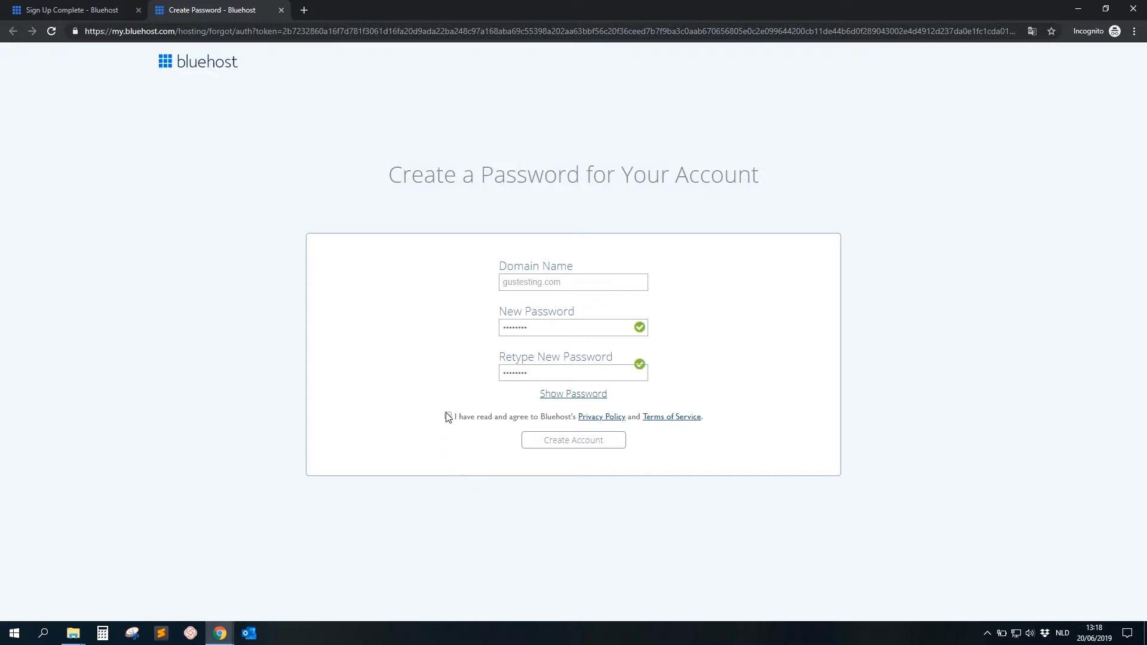
- Accept the terms, create the account, and go to the login page
{"action": "left_click", "coordinate": [448, 415]}
{"action": "left_click", "coordinate": [546, 441]}
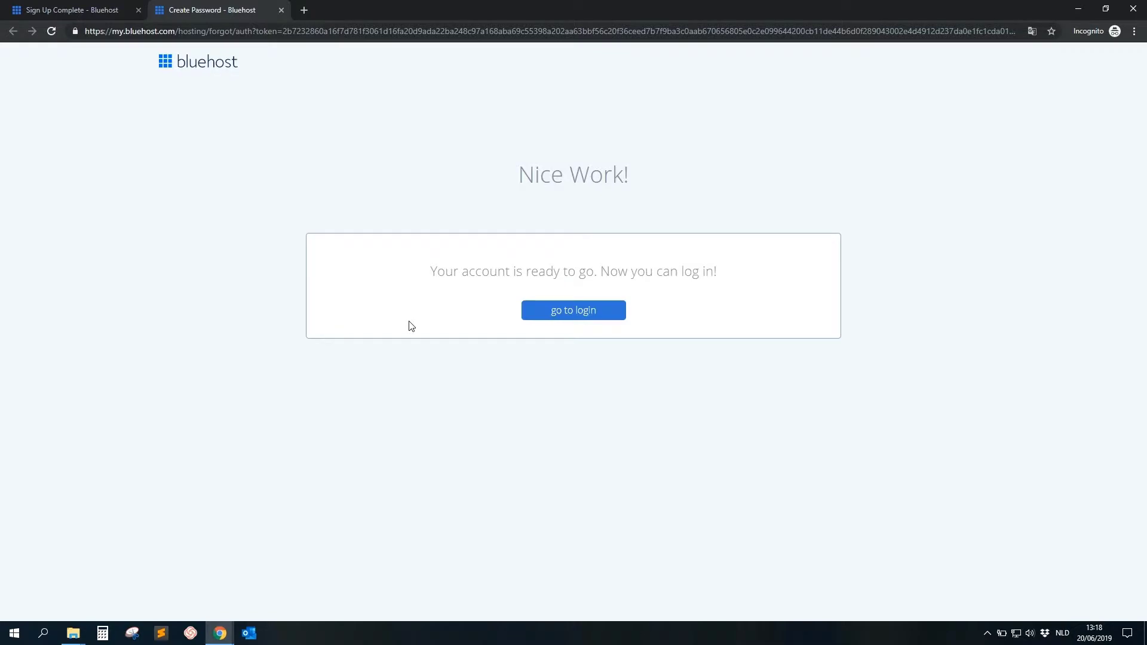
{"action": "left_click", "coordinate": [577, 316]}
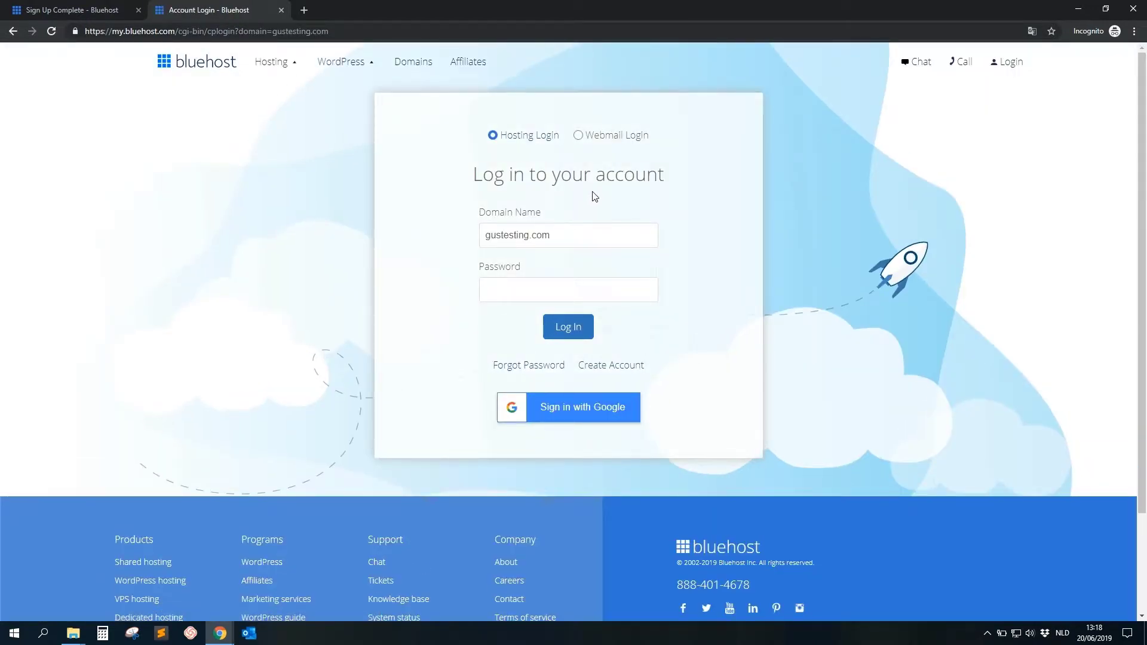
- Enter the password and log in to the gustesting.com hosting account
{"action": "left_click", "coordinate": [527, 282]}
{"action": "left_click", "coordinate": [569, 329]}
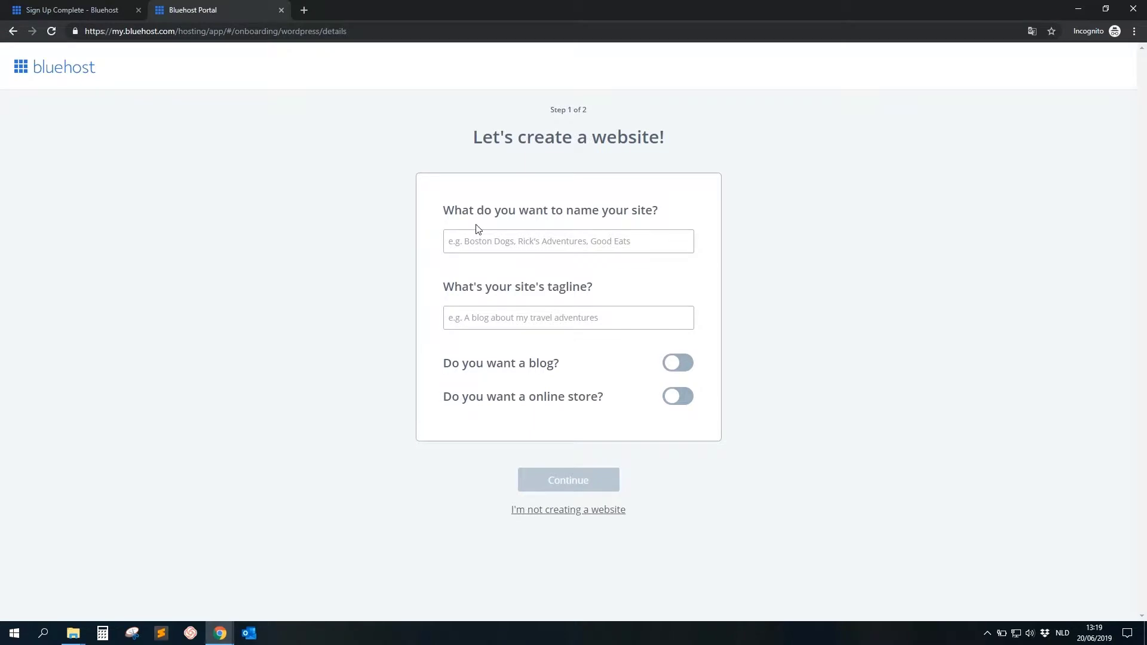
- Name the site 'Gus Testing' with the tagline 'Website Tips'
{"action": "left_click", "coordinate": [537, 242]}
{"action": "type", "text": "Gus Testing"}
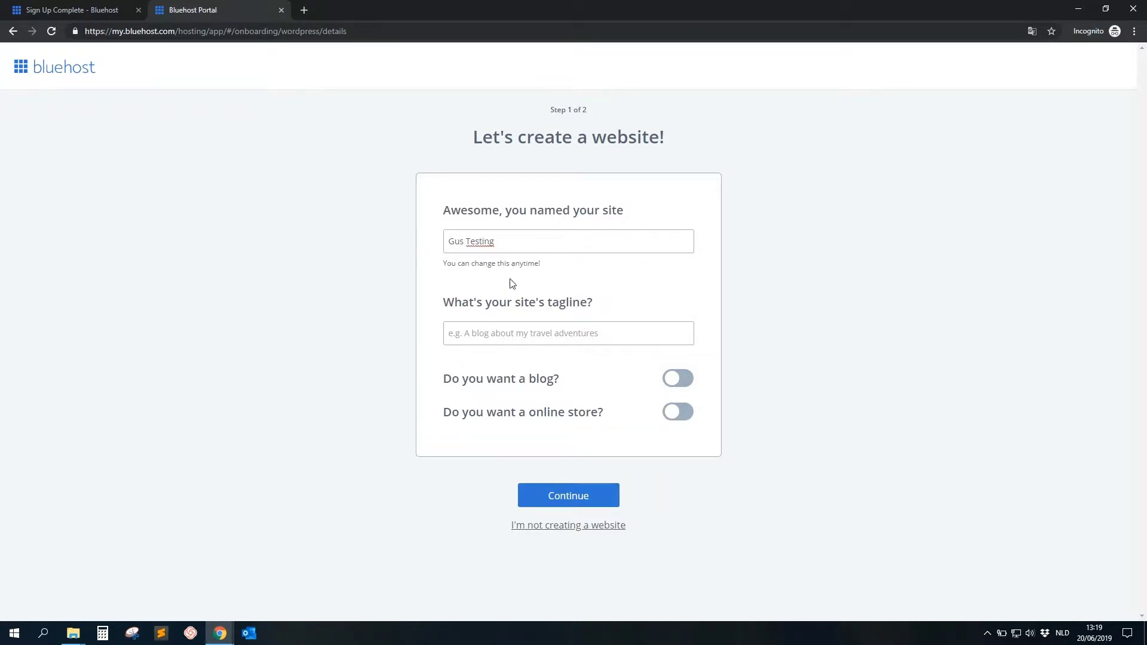
{"action": "left_click", "coordinate": [517, 333]}
{"action": "type", "text": "Website Tips"}
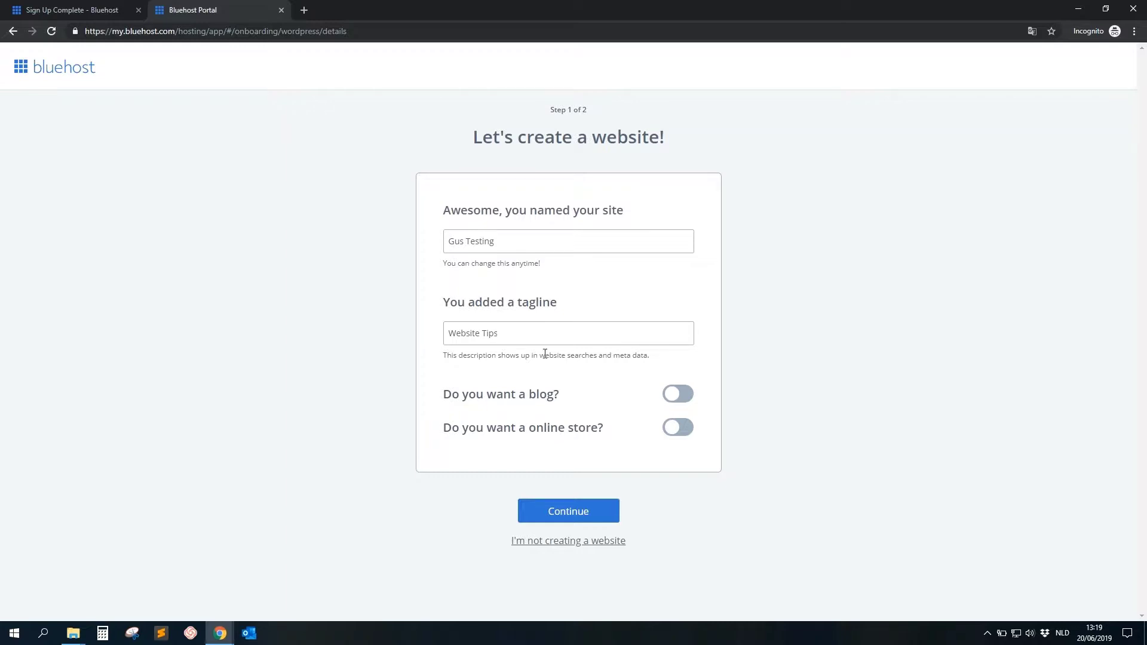
- Add a blog shown on a different page and continue to step two
{"action": "left_click", "coordinate": [678, 394]}
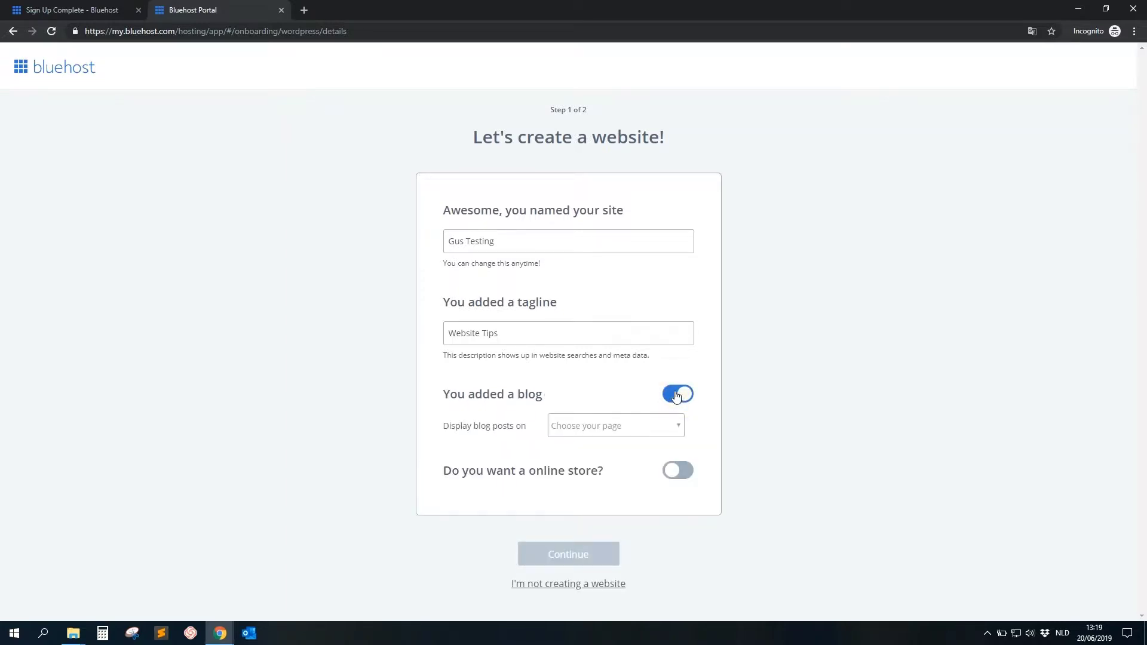
{"action": "left_click", "coordinate": [600, 429]}
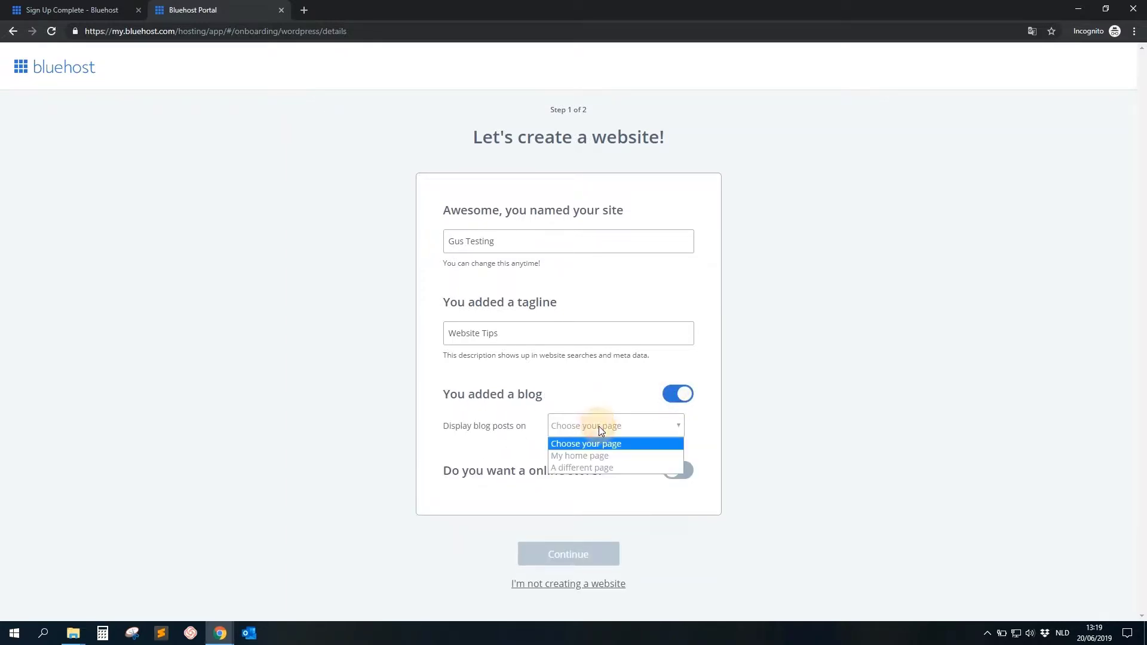
{"action": "left_click", "coordinate": [591, 470]}
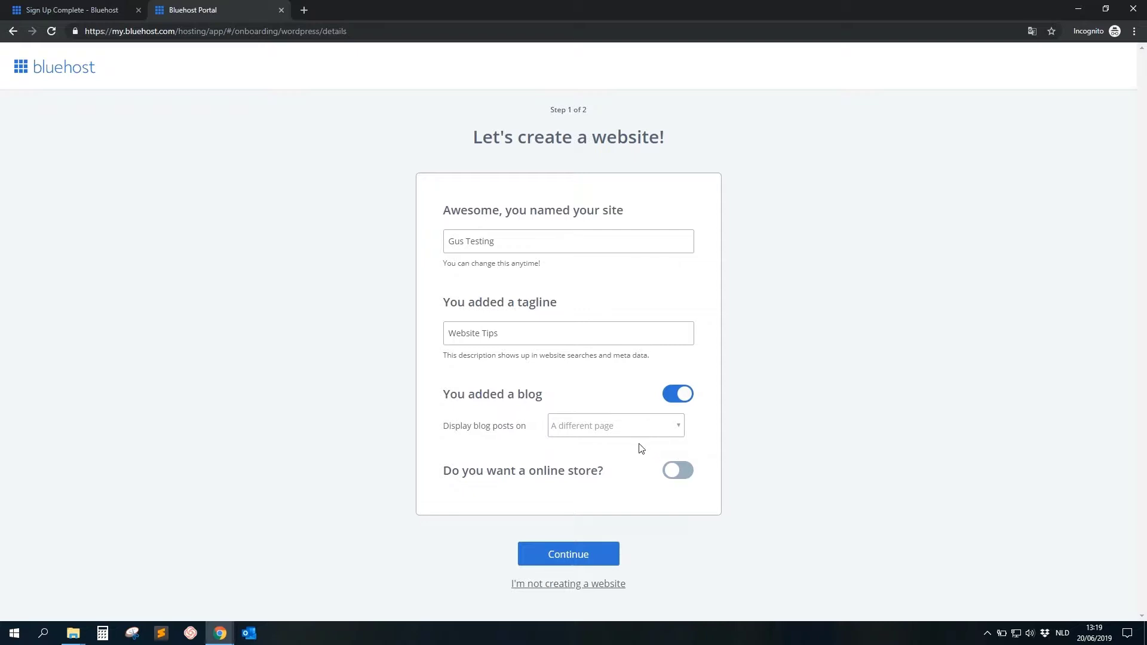
{"action": "left_click", "coordinate": [561, 557]}
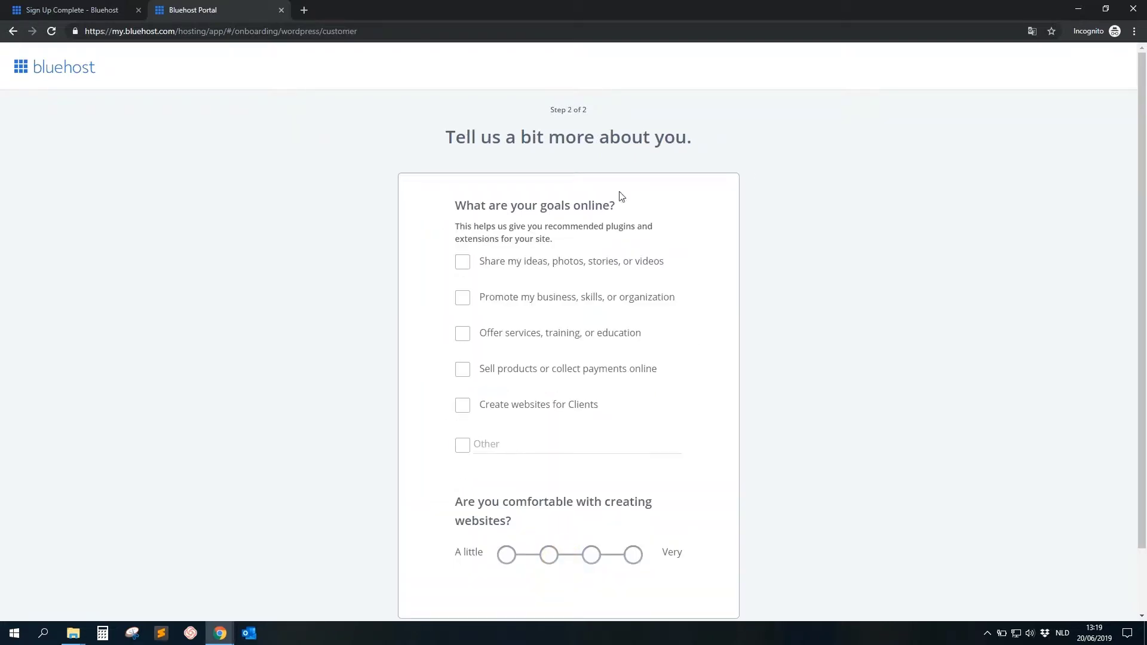
- Leave only 'Offer services, training, or education' ticked and rate website comfort as Very
{"action": "scroll", "coordinate": [598, 187], "scroll_direction": "down", "scroll_amount": 2}
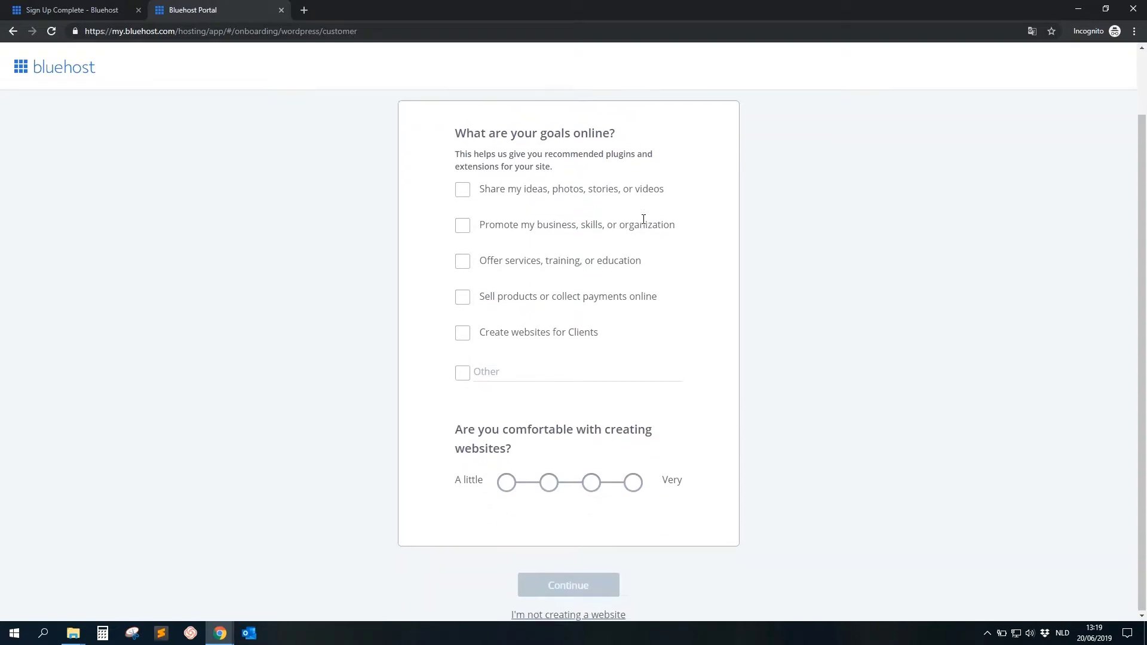
{"action": "left_click", "coordinate": [463, 372]}
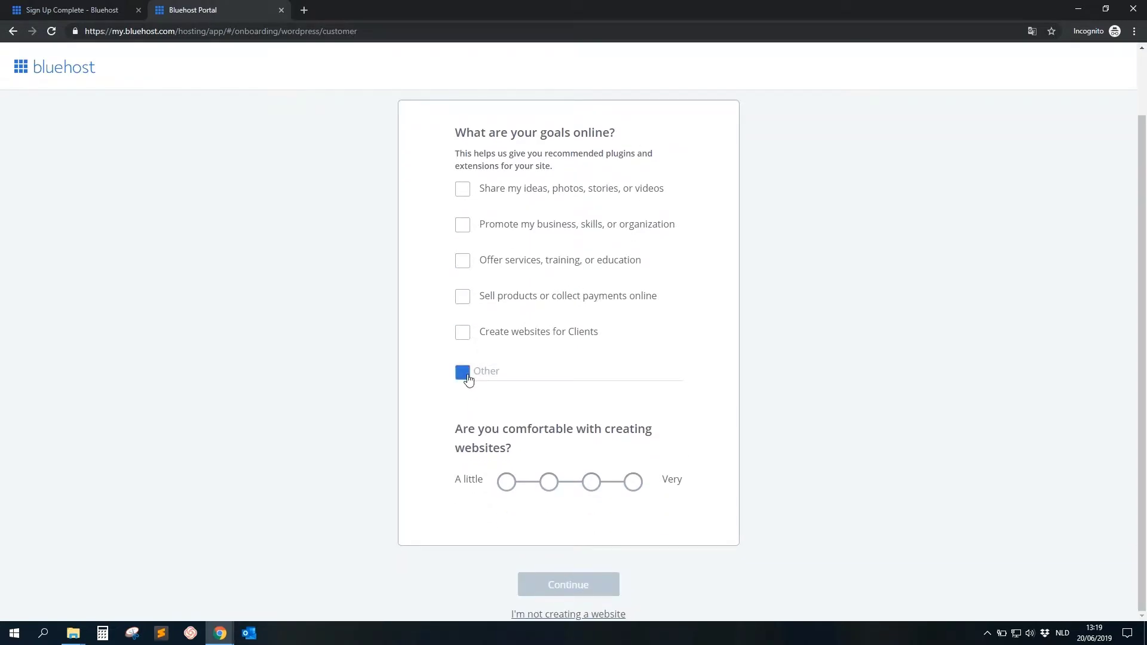
{"action": "left_click", "coordinate": [462, 372]}
{"action": "left_click", "coordinate": [464, 334]}
{"action": "left_click", "coordinate": [463, 332]}
{"action": "left_click", "coordinate": [462, 296]}
{"action": "left_click", "coordinate": [463, 262]}
{"action": "left_click", "coordinate": [466, 299]}
{"action": "left_click", "coordinate": [589, 487]}
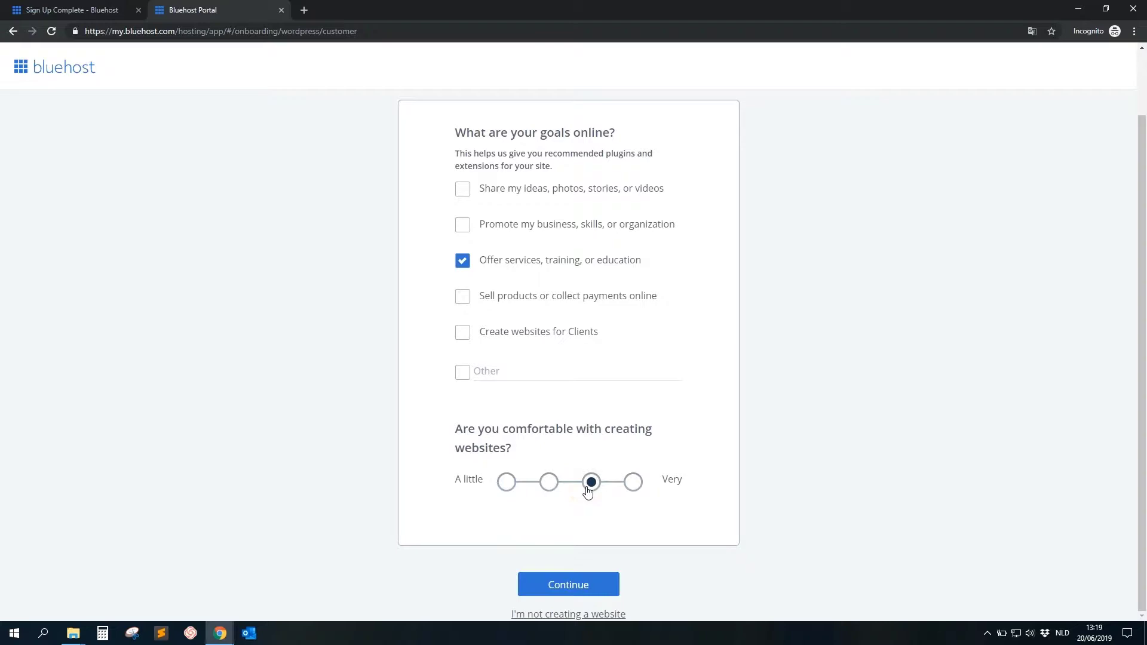
{"action": "left_click", "coordinate": [635, 487]}
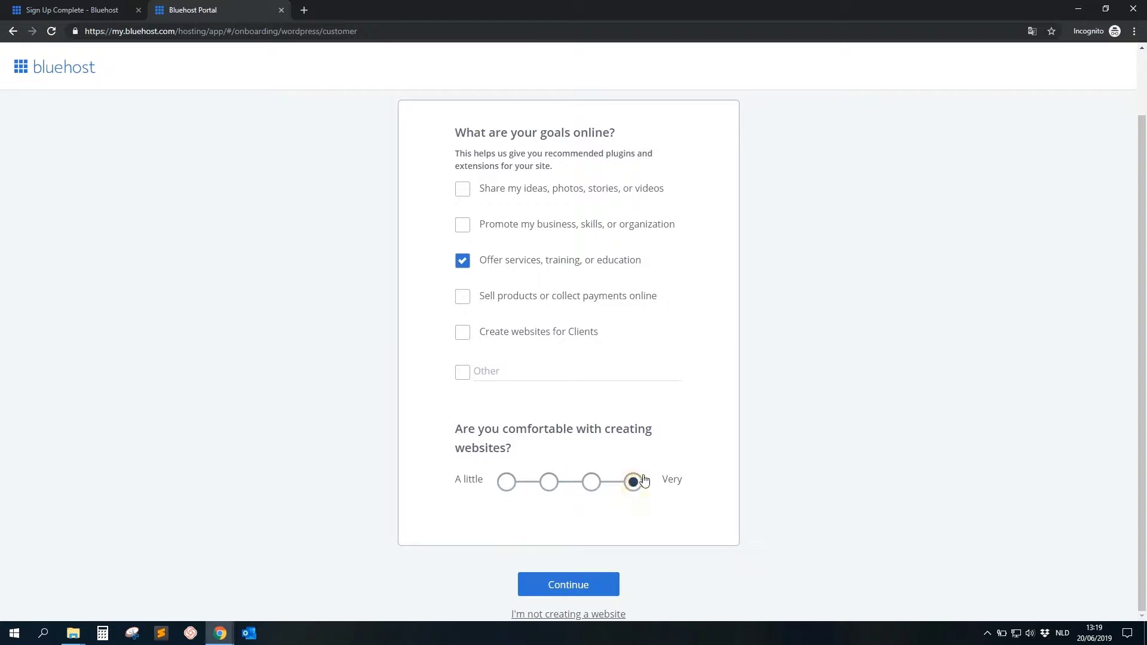
- Submit the questionnaire answers and skip the theme selection page
{"action": "left_click", "coordinate": [584, 585]}
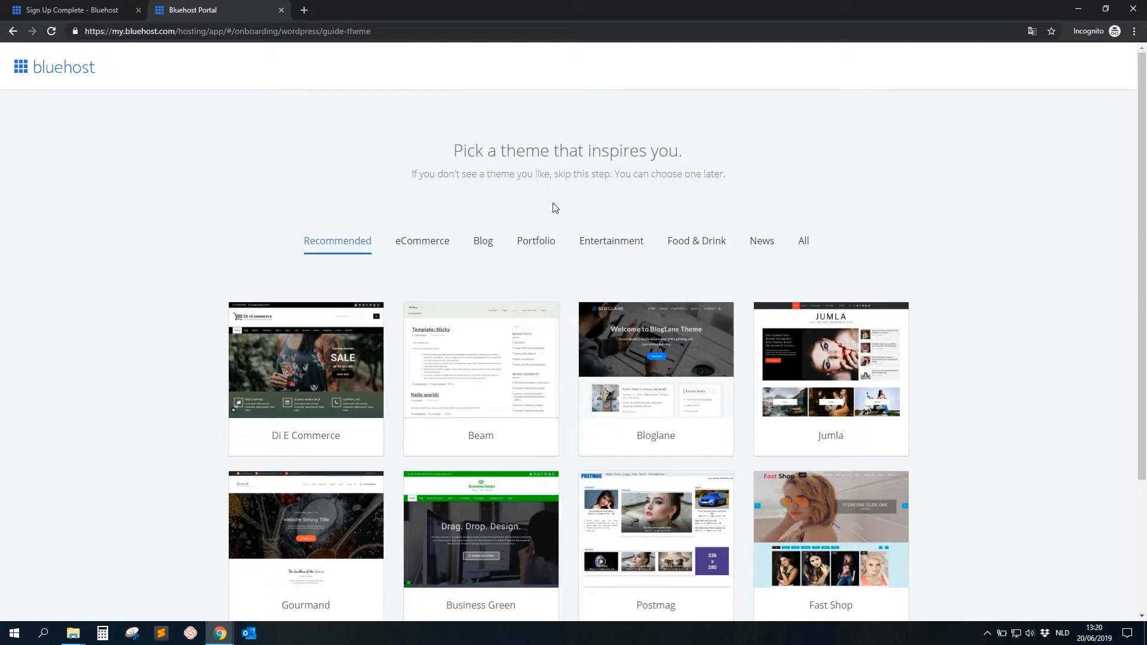
{"action": "scroll", "coordinate": [555, 207], "scroll_direction": "down", "scroll_amount": 3}
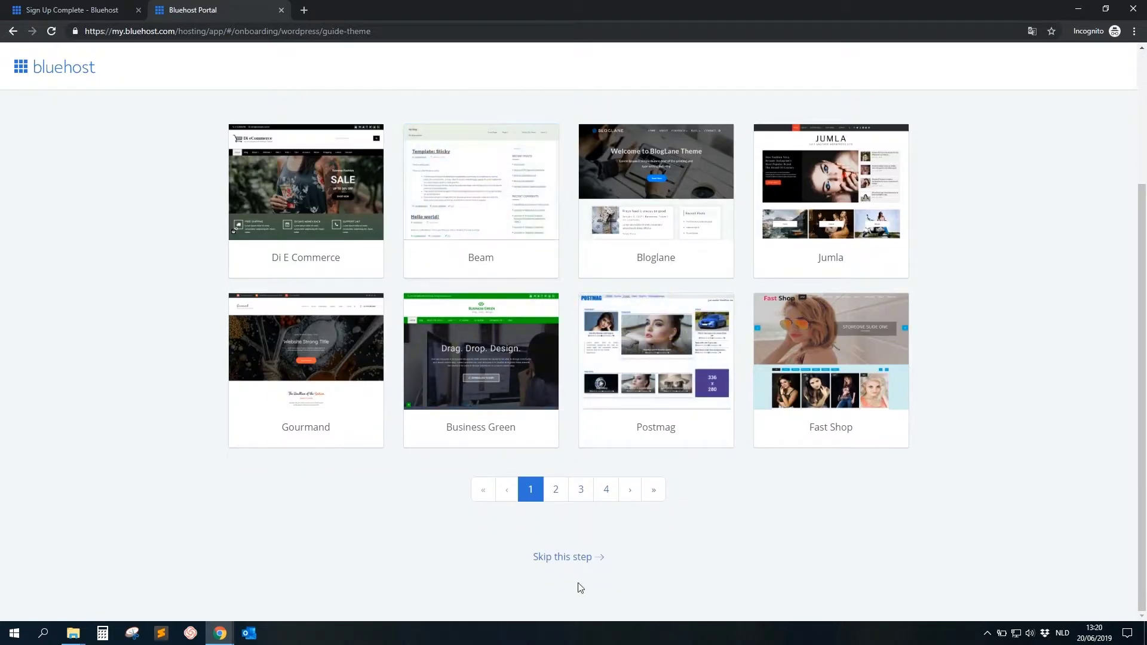
{"action": "left_click", "coordinate": [556, 562]}
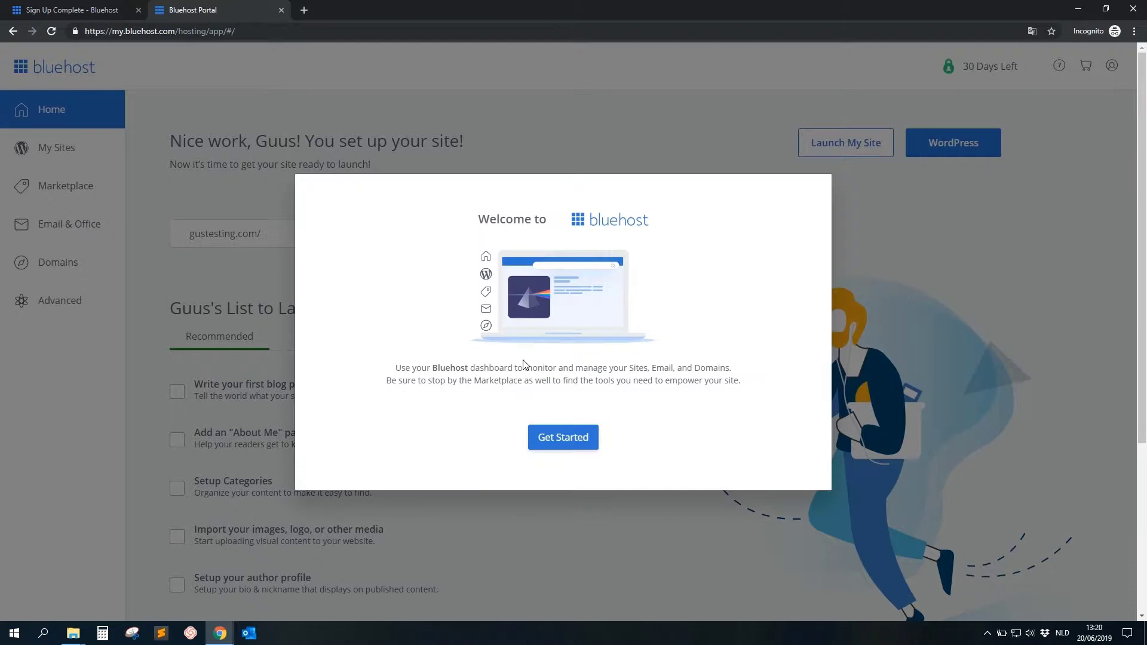
- Dismiss the welcome message and decline the paid domain privacy, confirming it off
{"action": "left_click", "coordinate": [577, 441]}
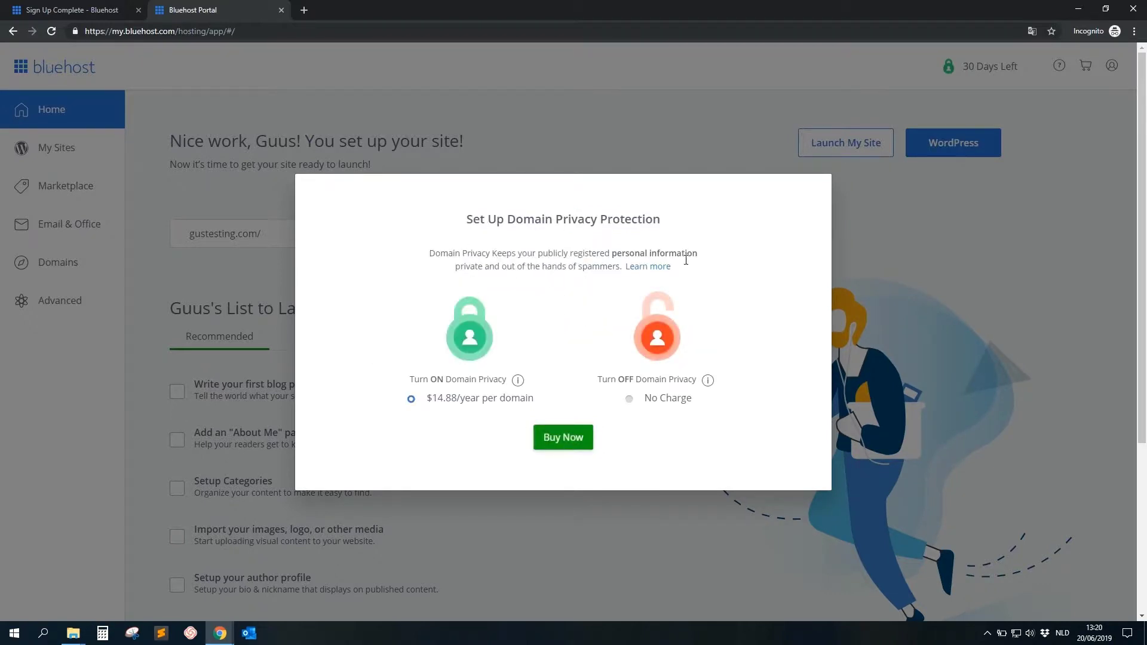
{"action": "left_click", "coordinate": [629, 399]}
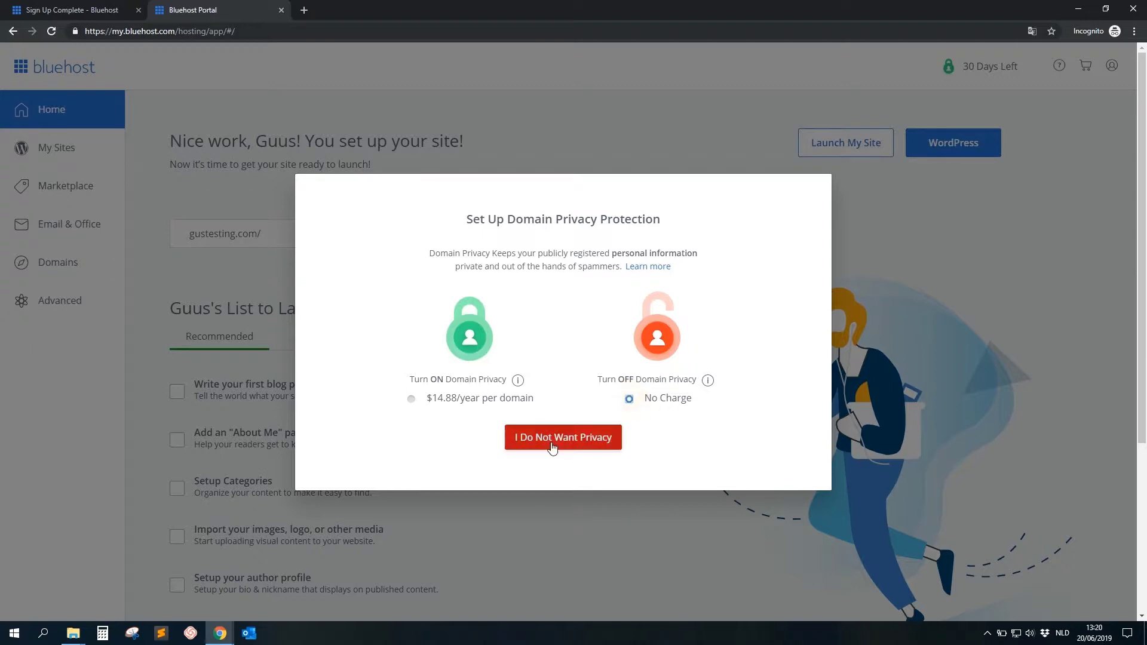
{"action": "left_click", "coordinate": [561, 439]}
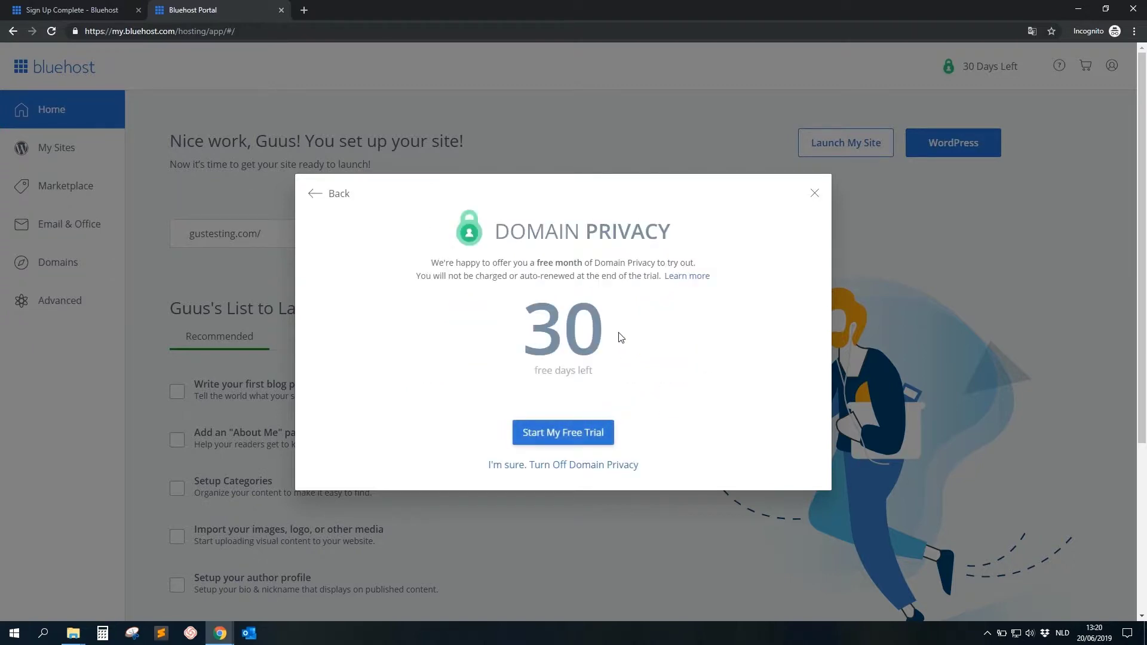
{"action": "left_click", "coordinate": [577, 467]}
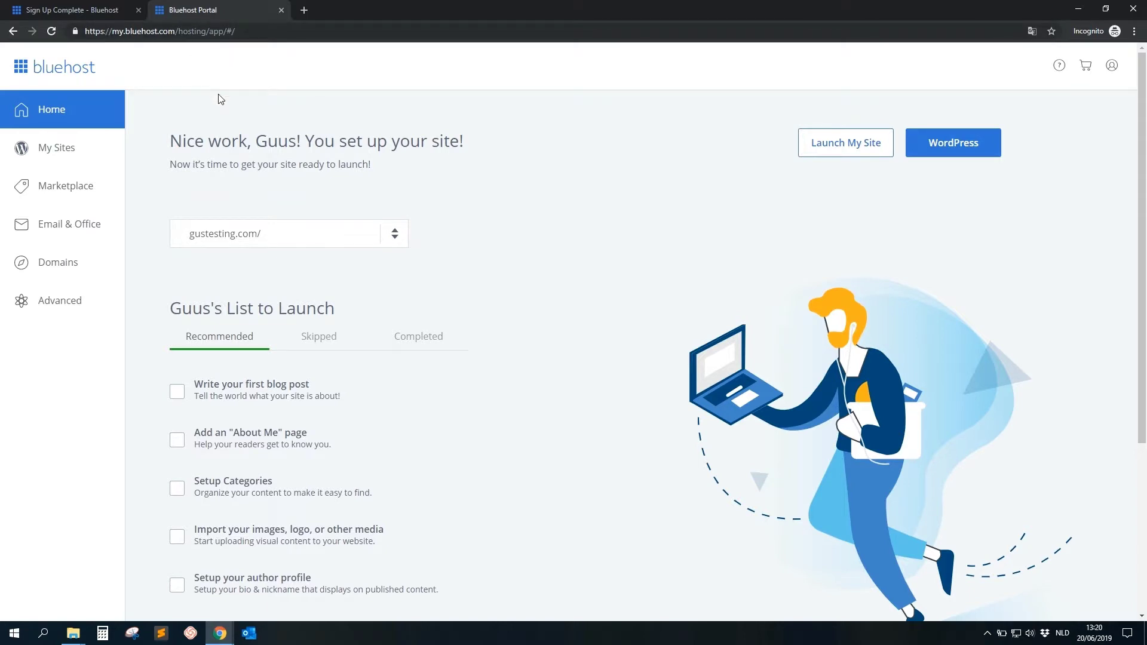
- Go to My Sites and log into the Gus Testing WordPress admin
{"action": "left_click", "coordinate": [76, 147]}
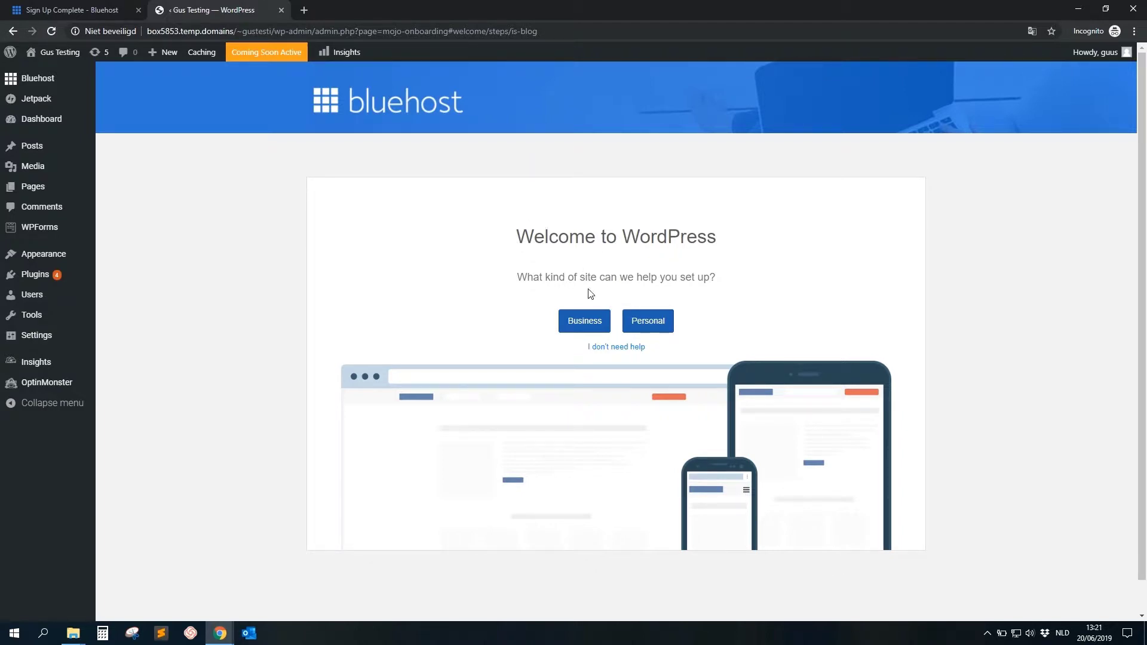
- Answer the site-type and news questions, skip the layout, add a Contact Us page, skip Jetpack
{"action": "left_click", "coordinate": [587, 333]}
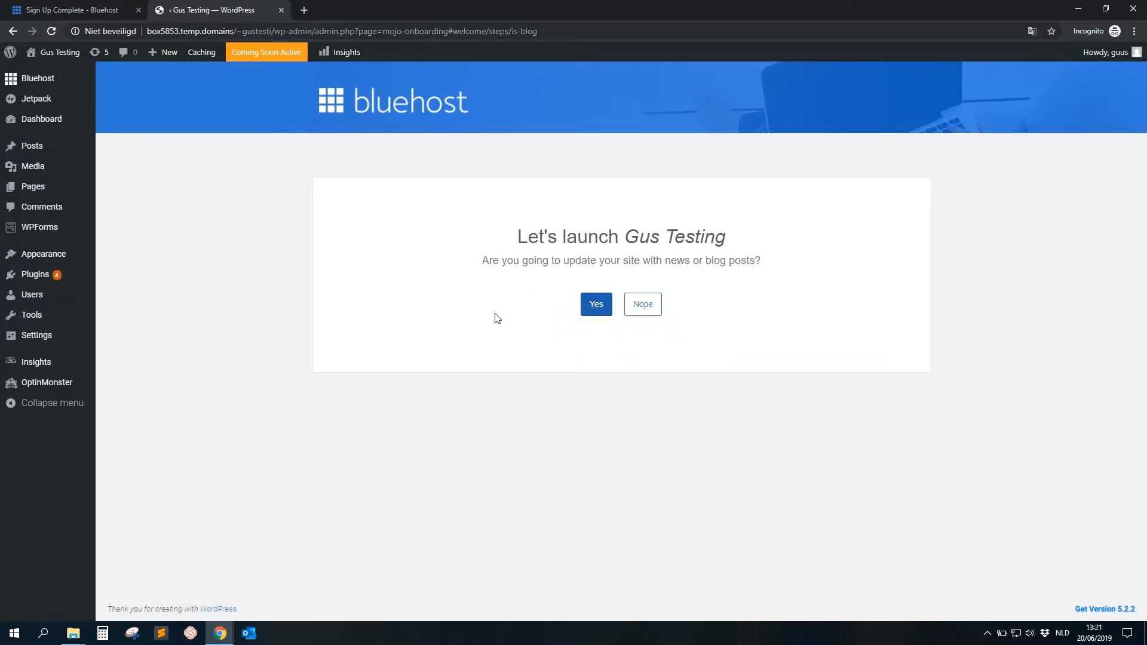
{"action": "left_click", "coordinate": [606, 303]}
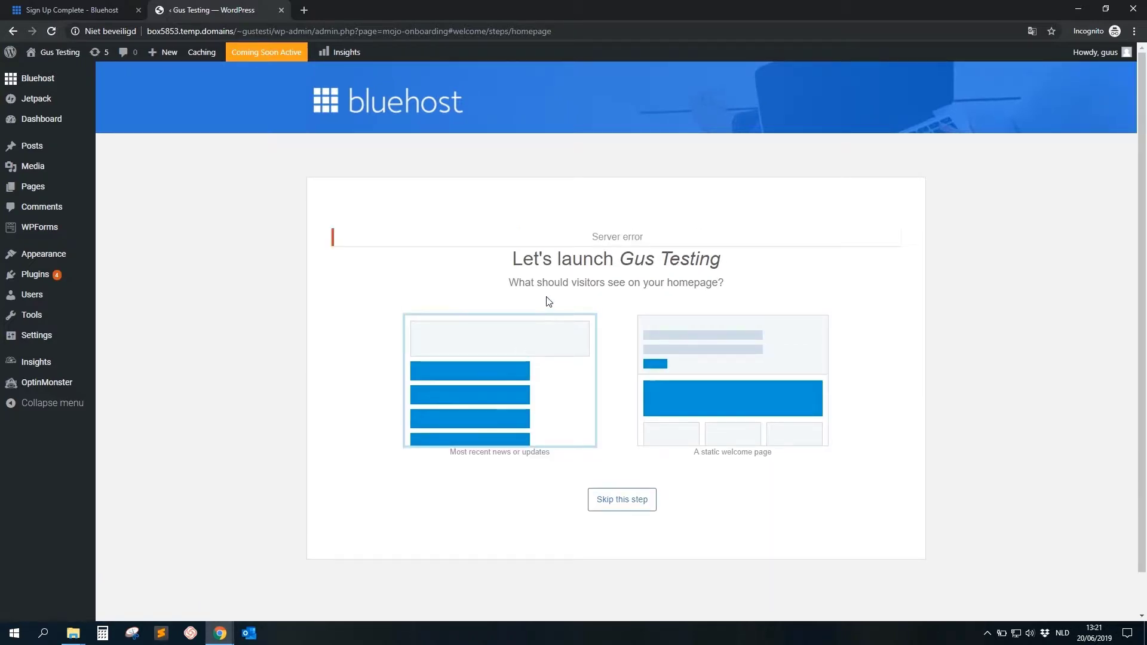
{"action": "left_click", "coordinate": [621, 499]}
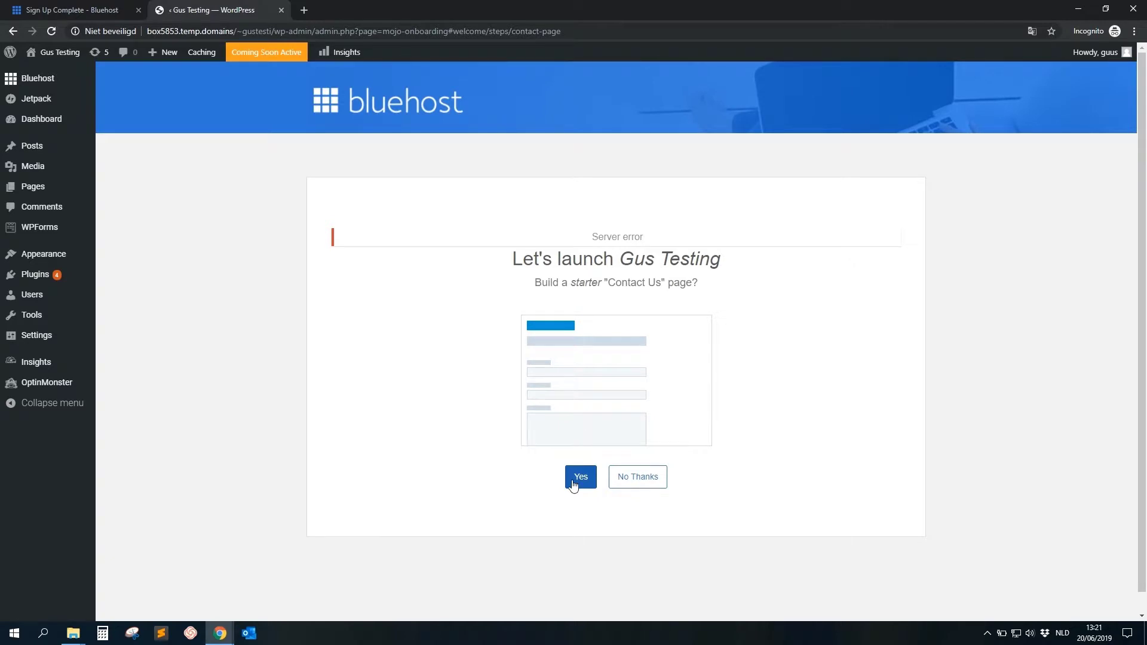
{"action": "left_click", "coordinate": [635, 478]}
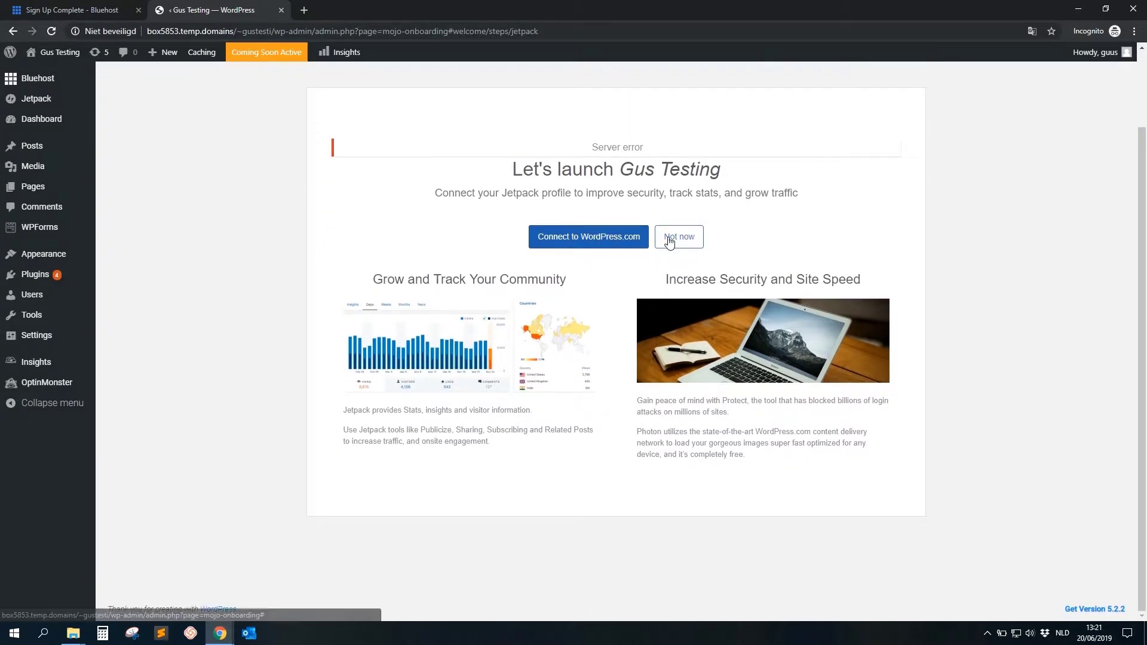
{"action": "left_click", "coordinate": [679, 453]}
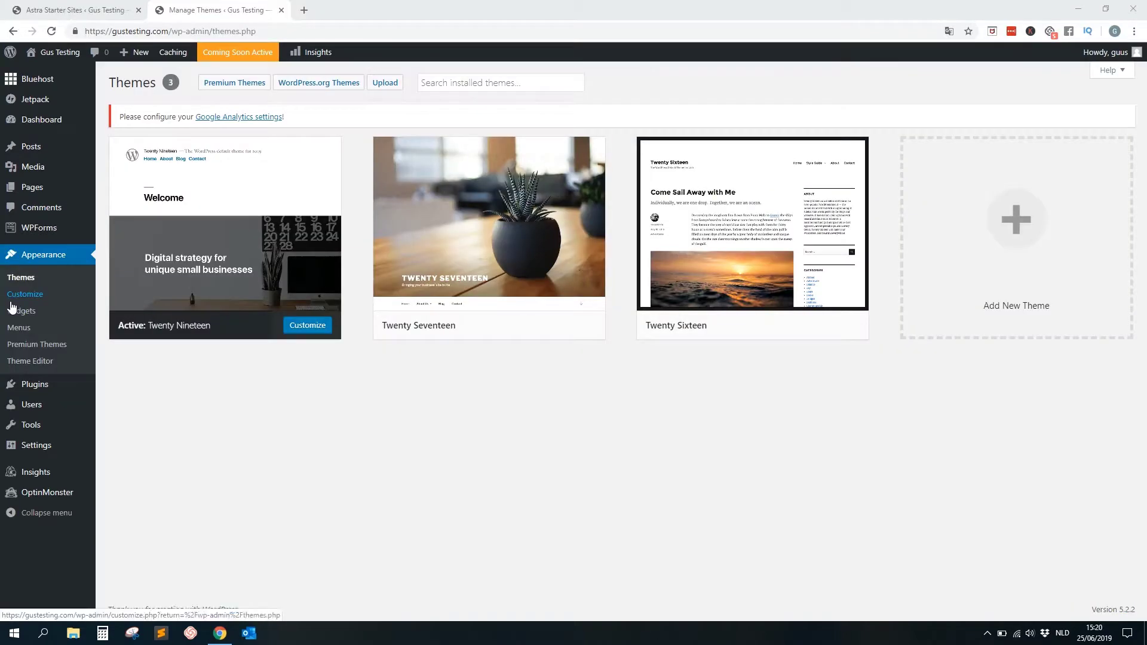
- Browse Add New Themes > Popular and open the Astra theme's Details & Preview
{"action": "left_click", "coordinate": [332, 84]}
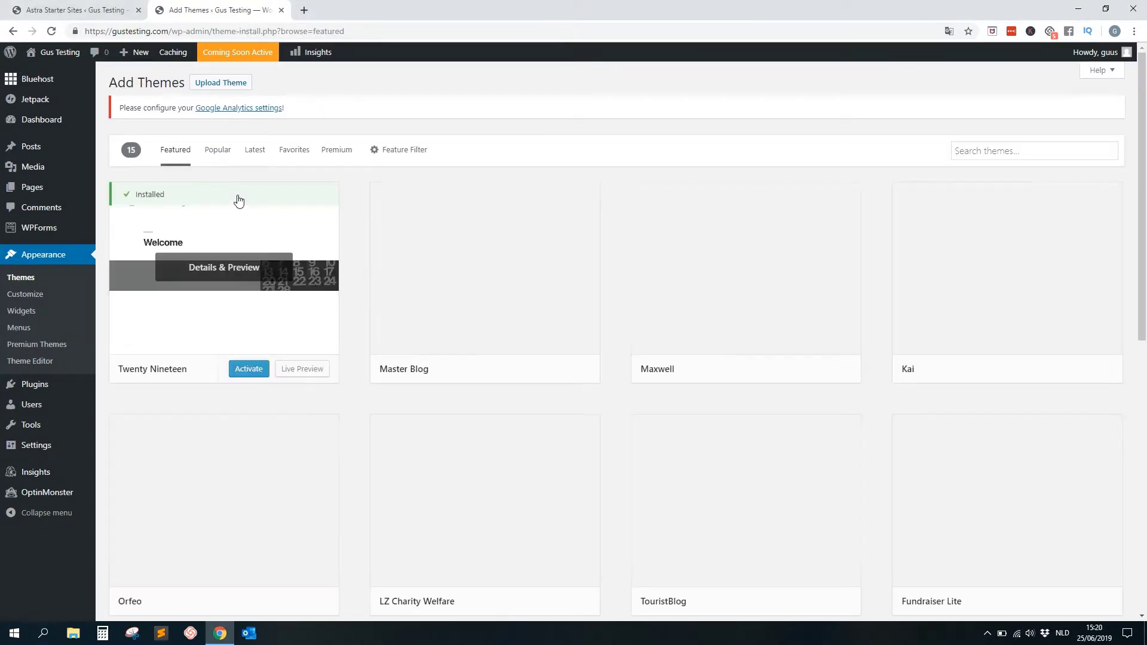
{"action": "left_click", "coordinate": [214, 157]}
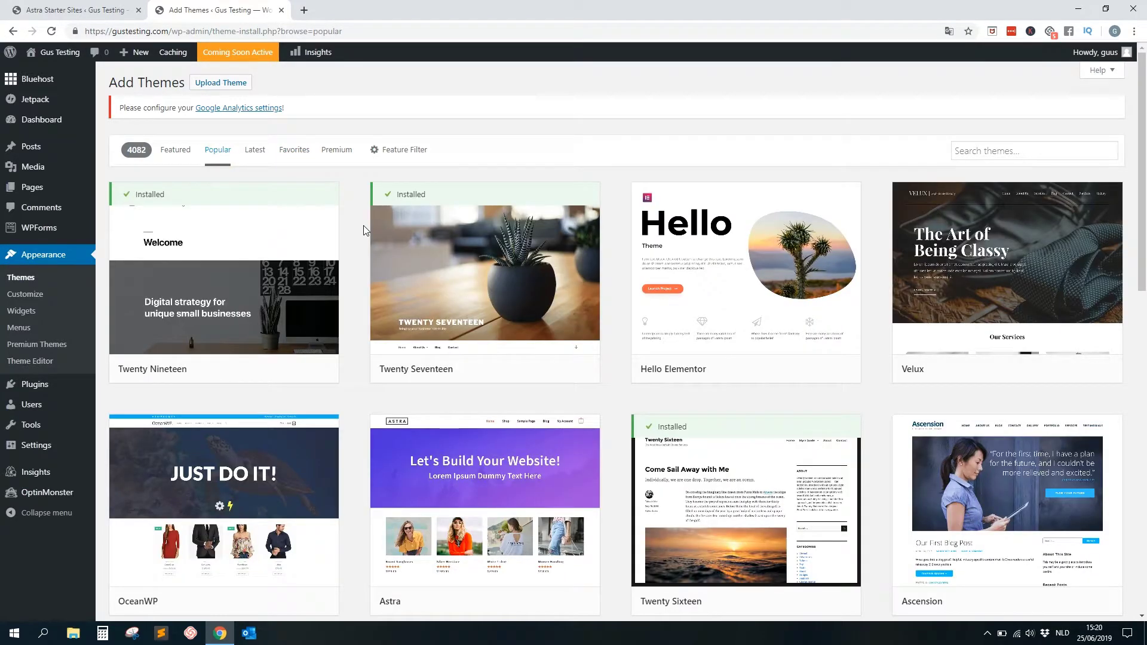
{"action": "scroll", "coordinate": [353, 327], "scroll_direction": "down", "scroll_amount": 1}
{"action": "scroll", "coordinate": [353, 330], "scroll_direction": "down", "scroll_amount": 1}
{"action": "scroll", "coordinate": [358, 347], "scroll_direction": "down", "scroll_amount": 1}
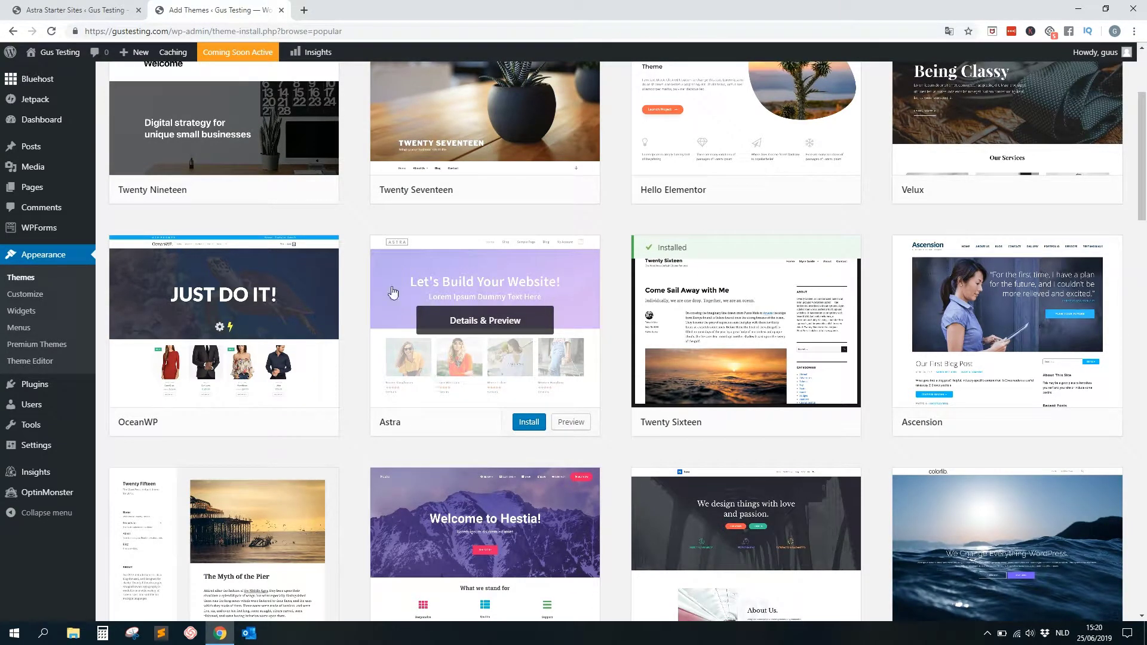
{"action": "scroll", "coordinate": [537, 299], "scroll_direction": "up", "scroll_amount": 2}
{"action": "scroll", "coordinate": [777, 209], "scroll_direction": "up", "scroll_amount": 1}
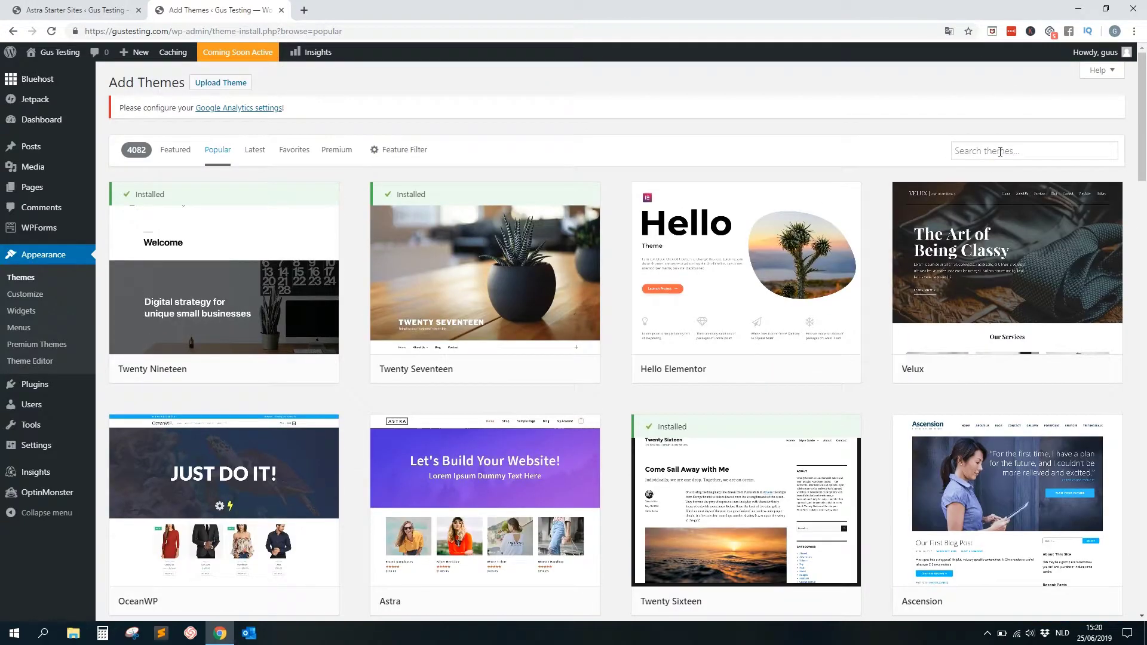
{"action": "scroll", "coordinate": [747, 239], "scroll_direction": "down", "scroll_amount": 3}
{"action": "left_click", "coordinate": [510, 283]}
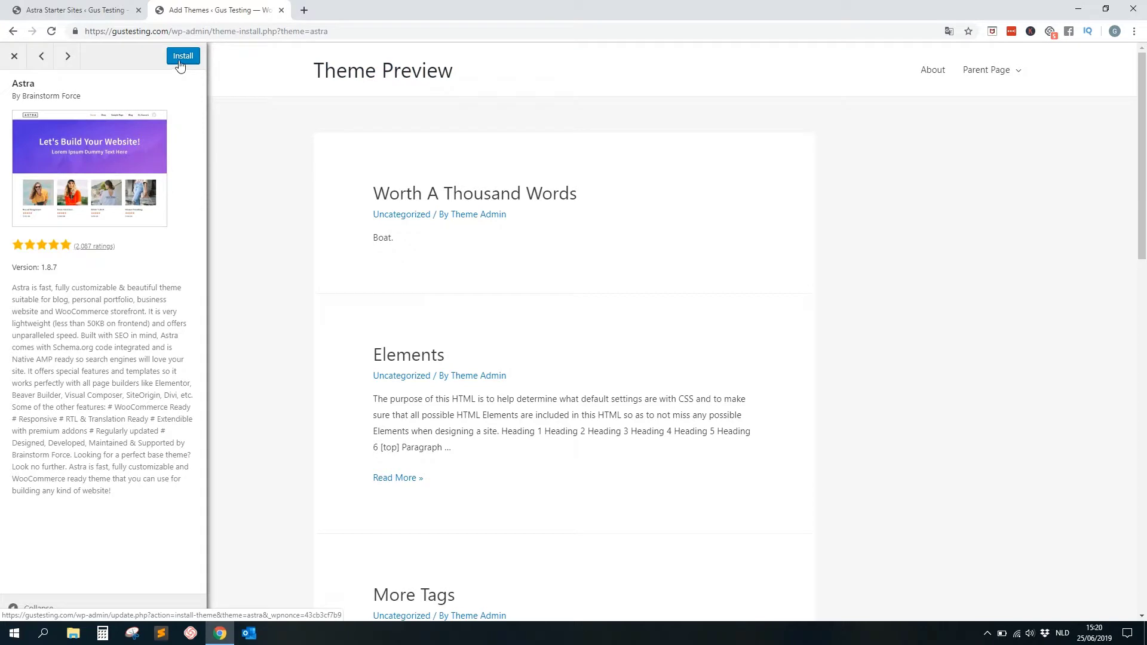
- Install the Astra theme and activate it
{"action": "left_click", "coordinate": [180, 65]}
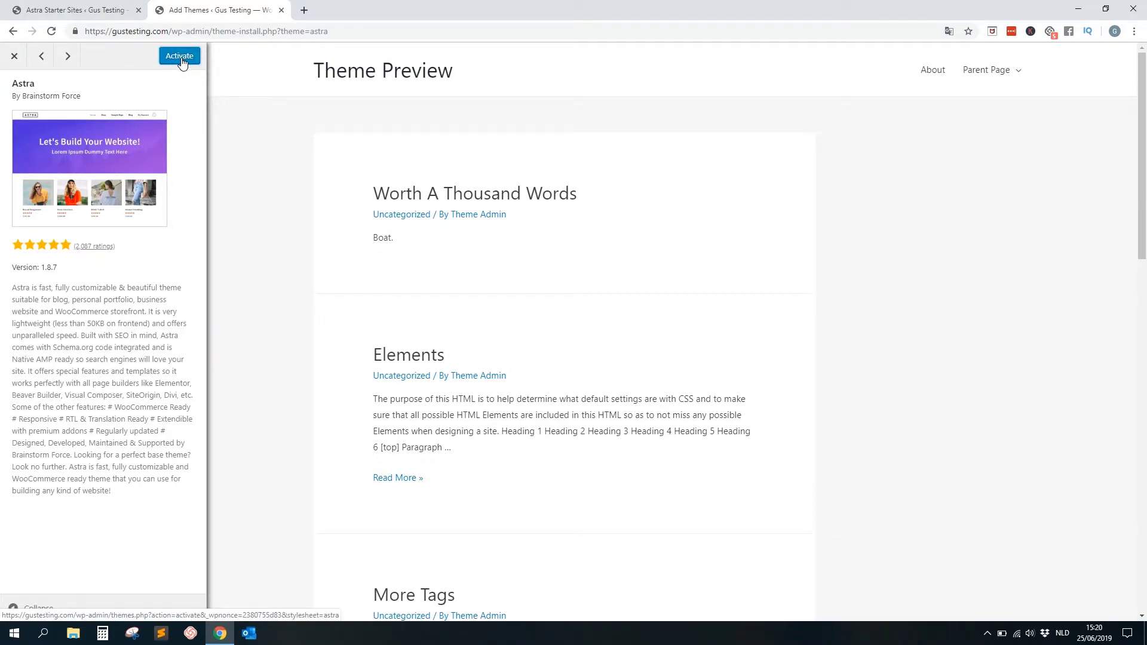
{"action": "left_click", "coordinate": [181, 61]}
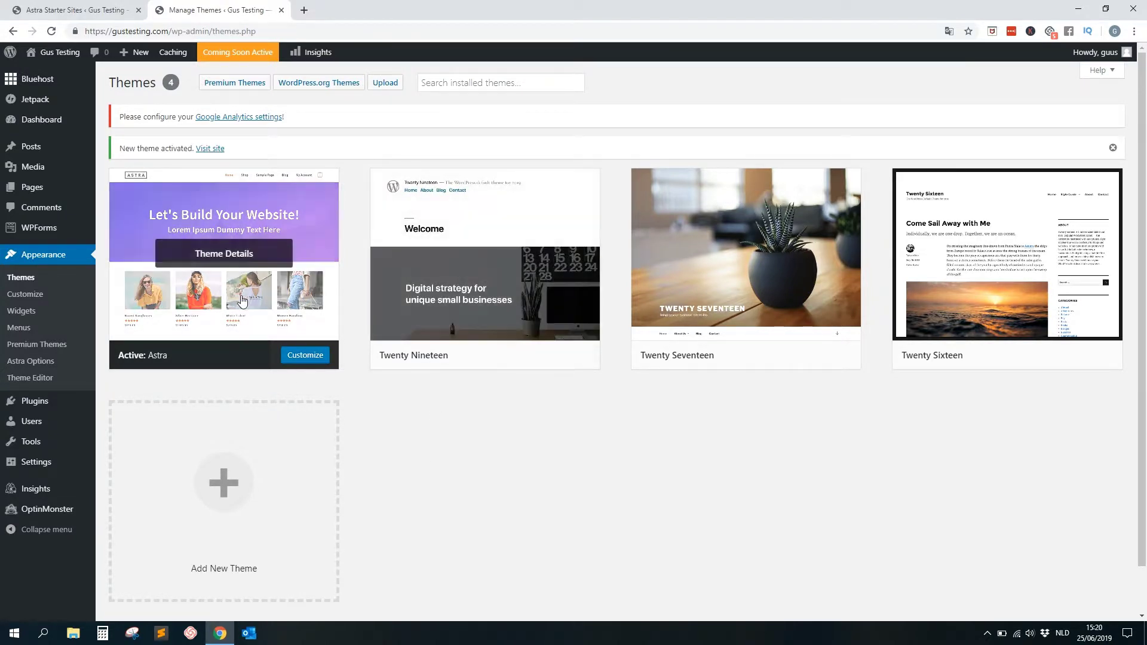
{"action": "mouse_move", "coordinate": [225, 260]}
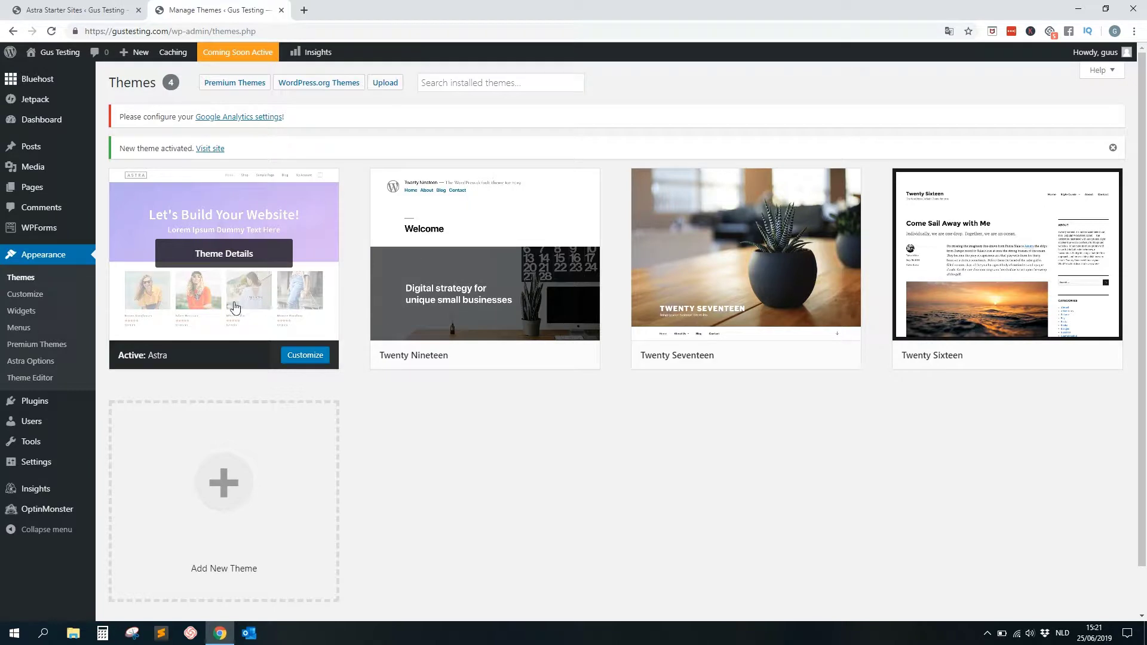
- From the Astra theme details, go to Astra Options and install the starter-site importer plugin
{"action": "left_click", "coordinate": [218, 303]}
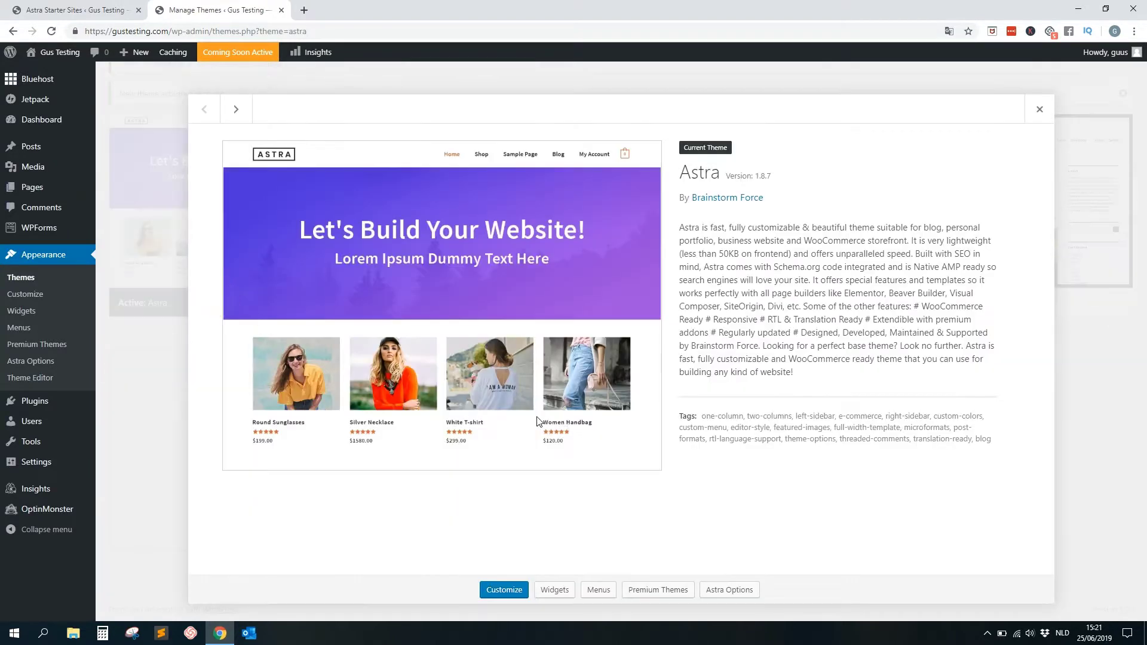
{"action": "left_click", "coordinate": [725, 589]}
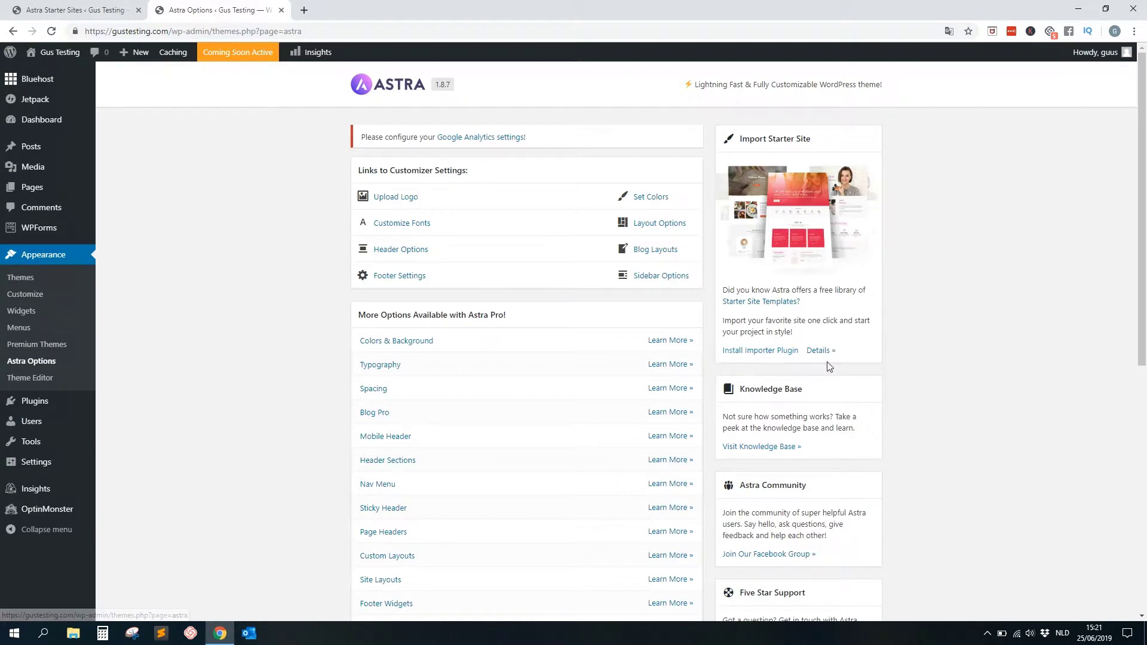
{"action": "left_click", "coordinate": [744, 352]}
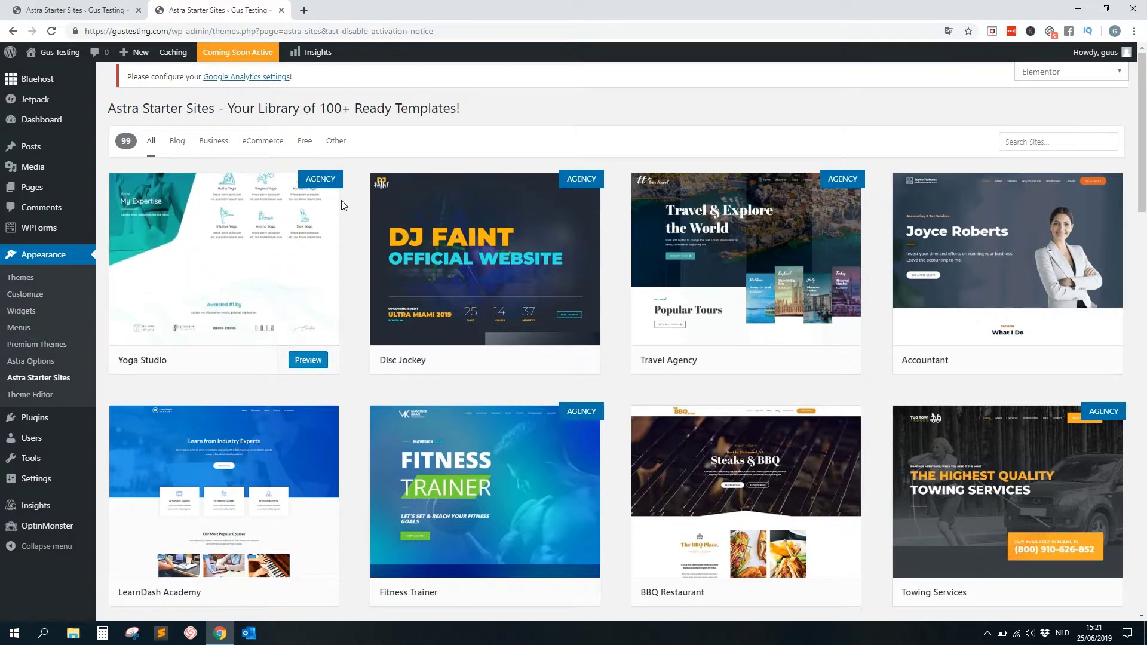
{"action": "mouse_move", "coordinate": [224, 260]}
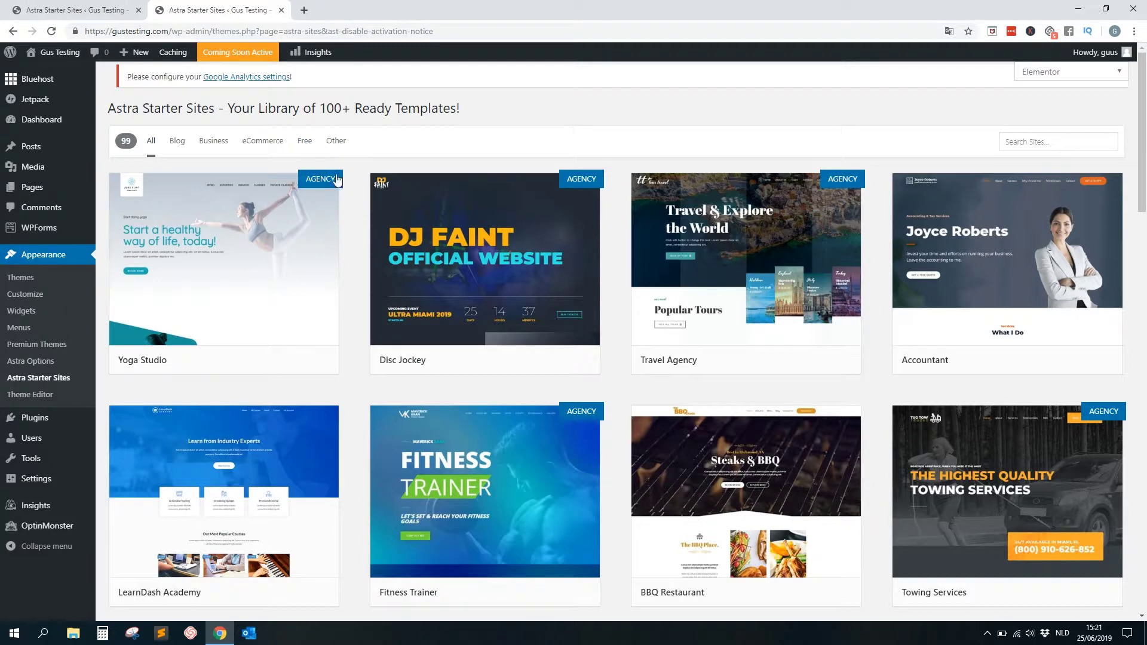
- Filter the starter sites to Free and preview the Construction template
{"action": "left_click", "coordinate": [306, 144]}
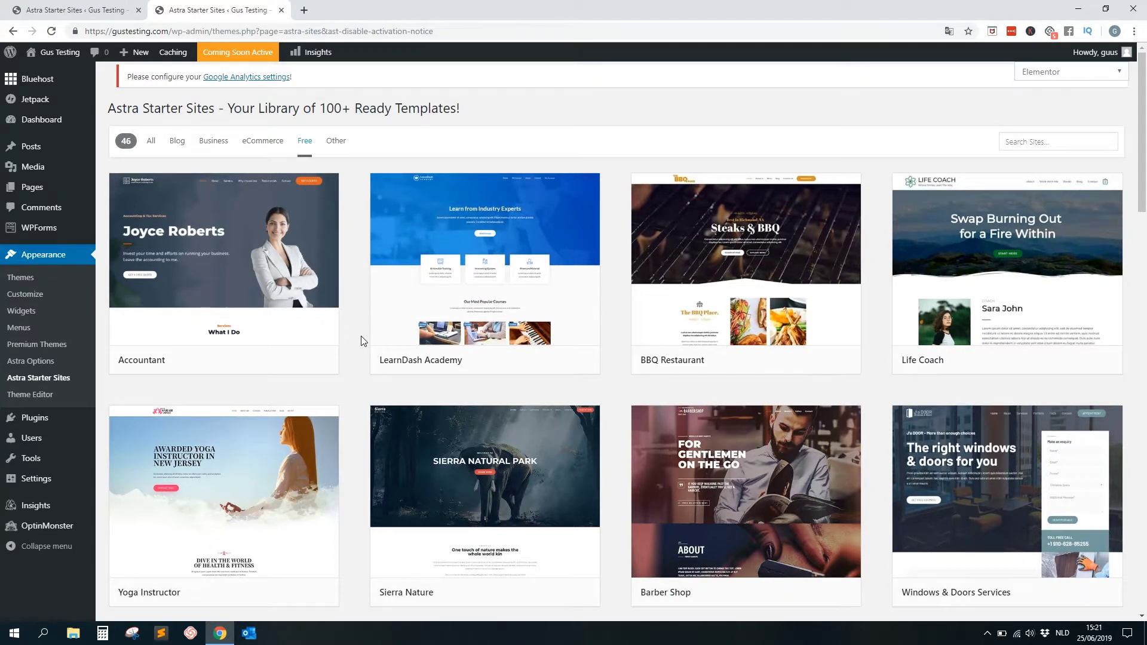
{"action": "scroll", "coordinate": [361, 341], "scroll_direction": "down", "scroll_amount": 4}
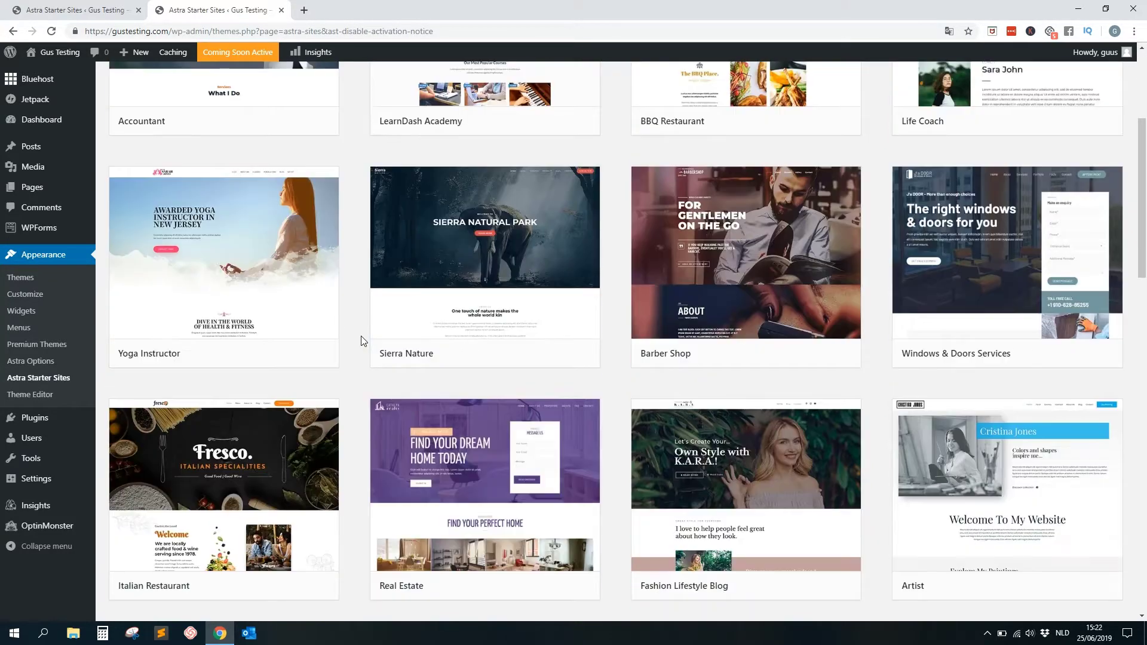
{"action": "scroll", "coordinate": [360, 340], "scroll_direction": "down", "scroll_amount": 1}
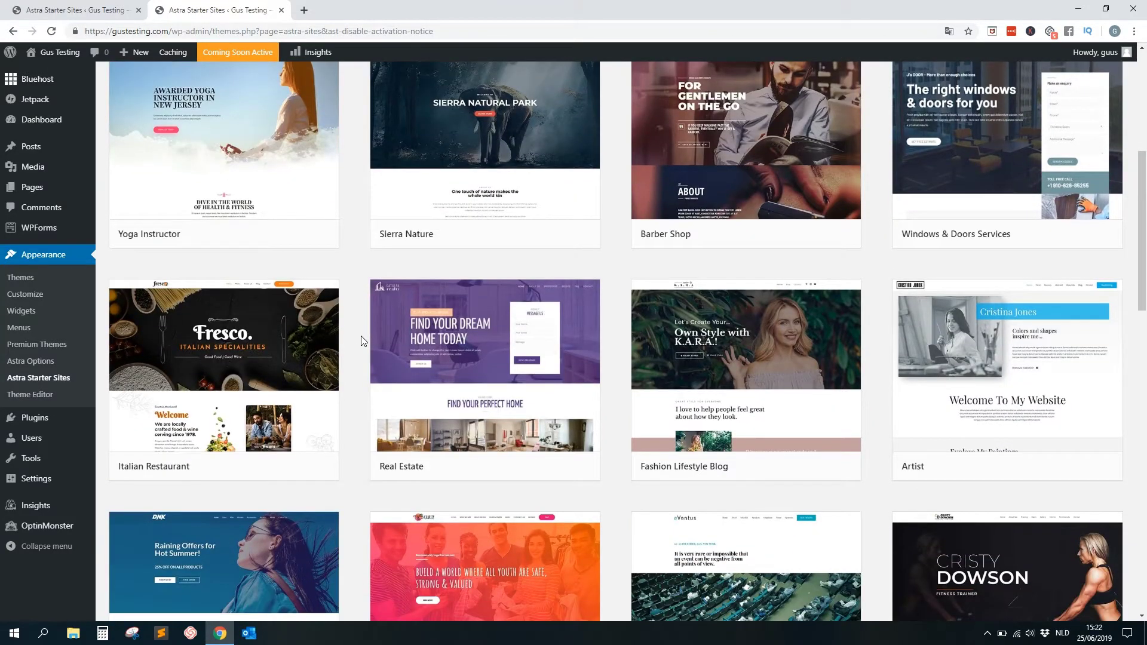
{"action": "scroll", "coordinate": [361, 341], "scroll_direction": "down", "scroll_amount": 3}
{"action": "scroll", "coordinate": [361, 341], "scroll_direction": "down", "scroll_amount": 4}
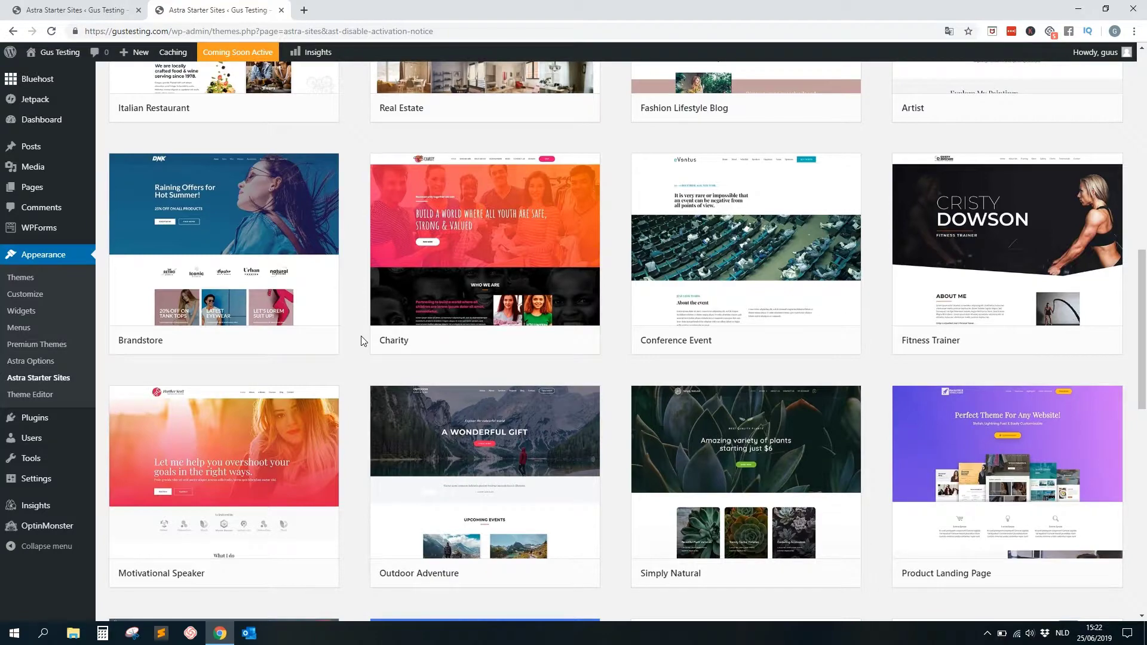
{"action": "scroll", "coordinate": [361, 341], "scroll_direction": "down", "scroll_amount": 2}
{"action": "scroll", "coordinate": [361, 340], "scroll_direction": "down", "scroll_amount": 4}
{"action": "scroll", "coordinate": [360, 341], "scroll_direction": "down", "scroll_amount": 1}
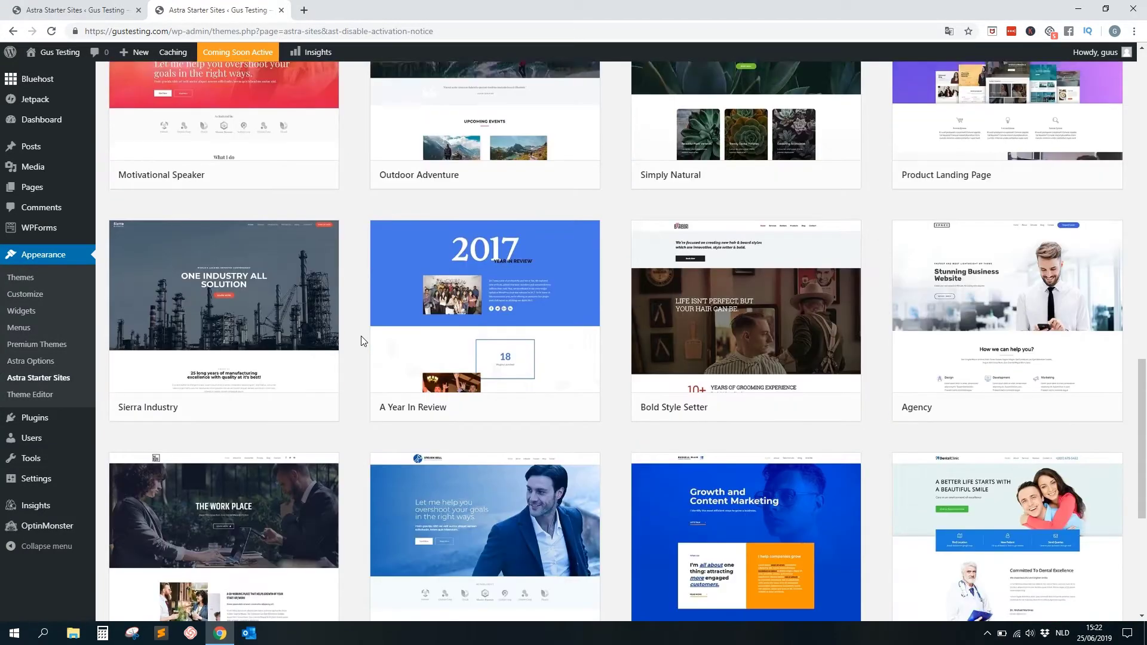
{"action": "scroll", "coordinate": [361, 341], "scroll_direction": "down", "scroll_amount": 3}
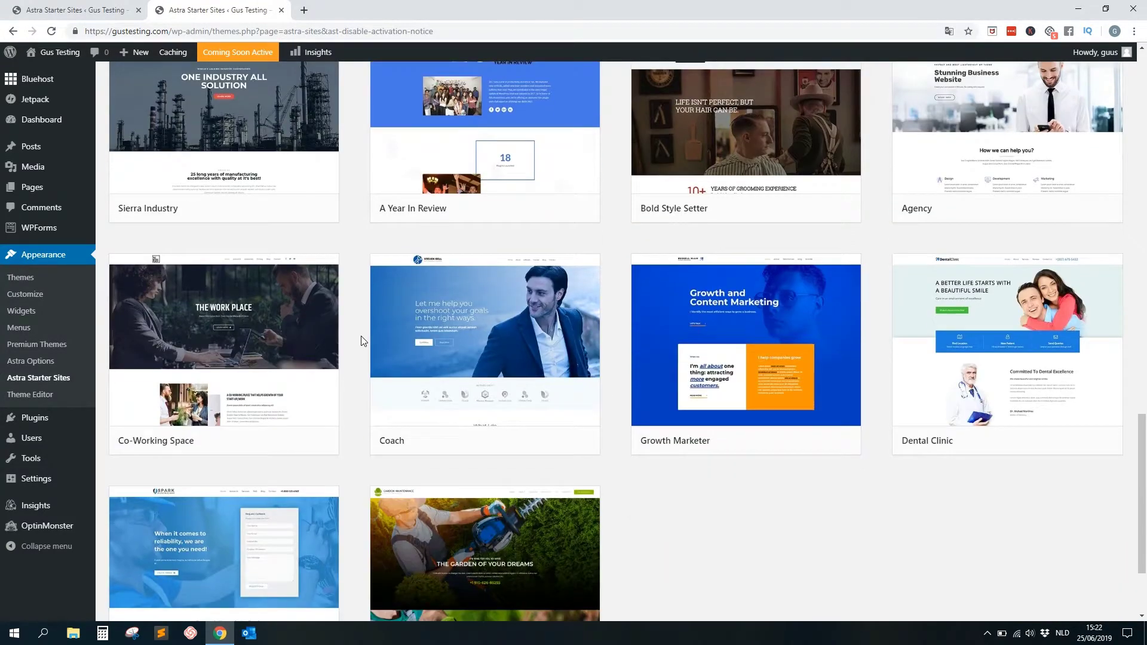
{"action": "scroll", "coordinate": [361, 340], "scroll_direction": "down", "scroll_amount": 2}
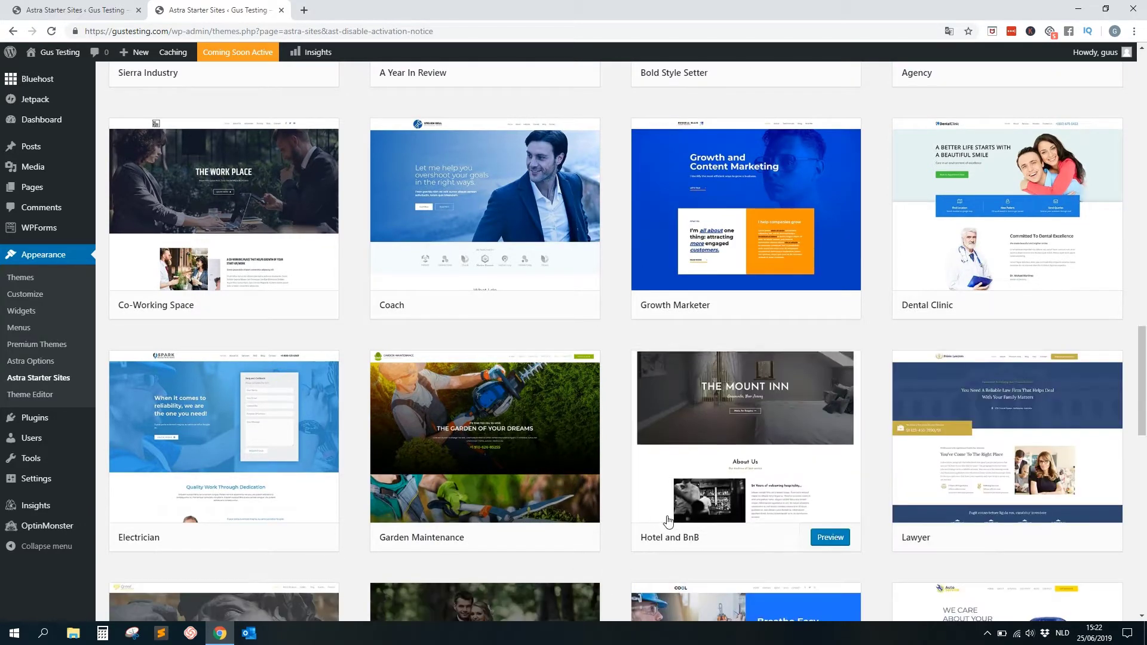
{"action": "scroll", "coordinate": [624, 478], "scroll_direction": "down", "scroll_amount": 2}
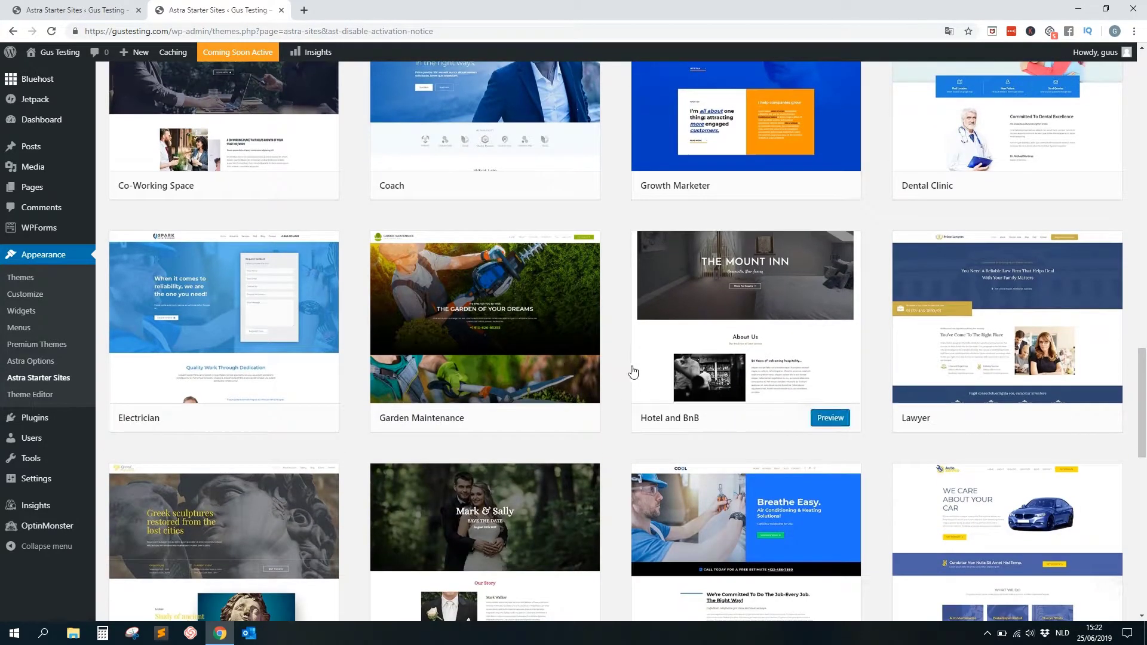
{"action": "scroll", "coordinate": [621, 368], "scroll_direction": "down", "scroll_amount": 2}
{"action": "scroll", "coordinate": [623, 369], "scroll_direction": "down", "scroll_amount": 1}
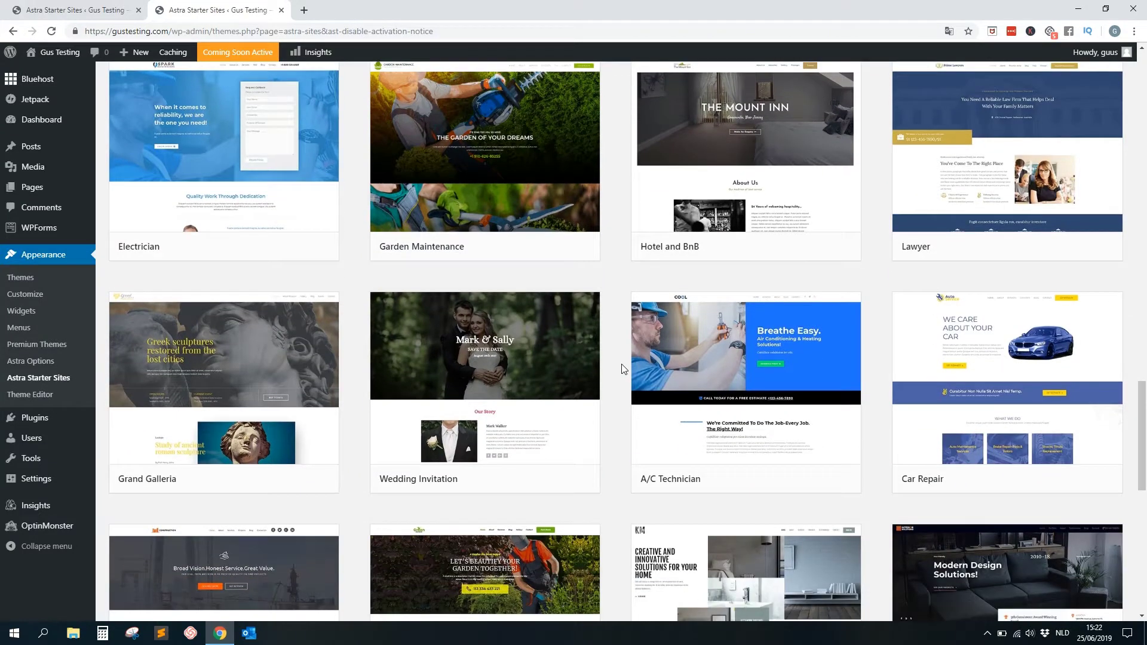
{"action": "scroll", "coordinate": [623, 369], "scroll_direction": "down", "scroll_amount": 2}
{"action": "scroll", "coordinate": [621, 370], "scroll_direction": "down", "scroll_amount": 3}
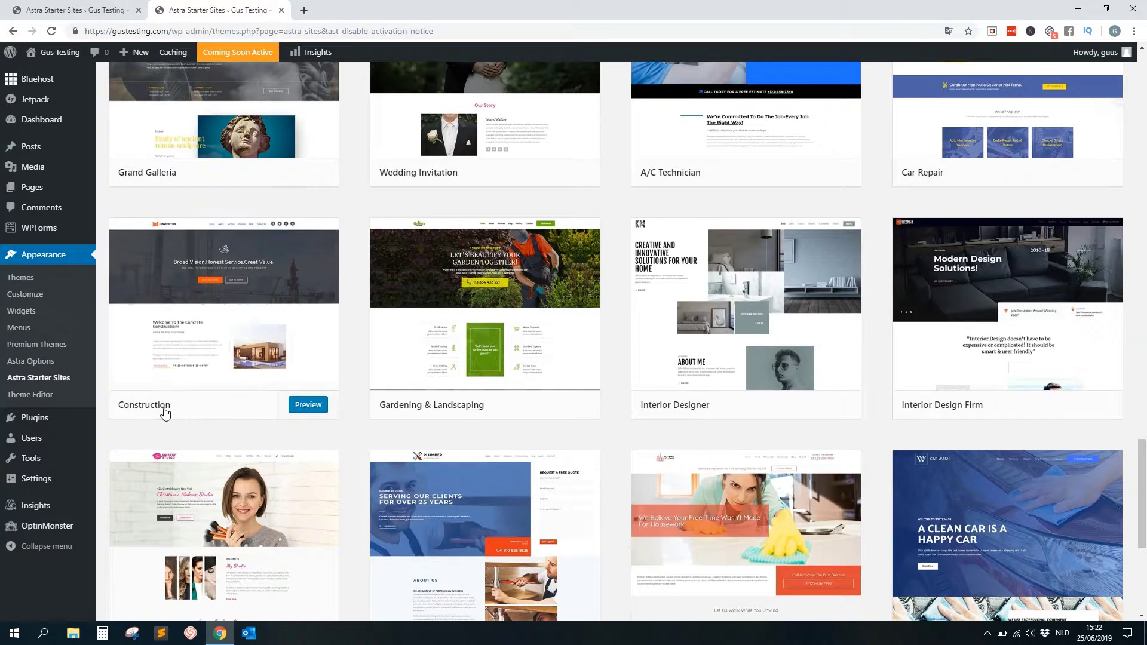
{"action": "left_click", "coordinate": [237, 315]}
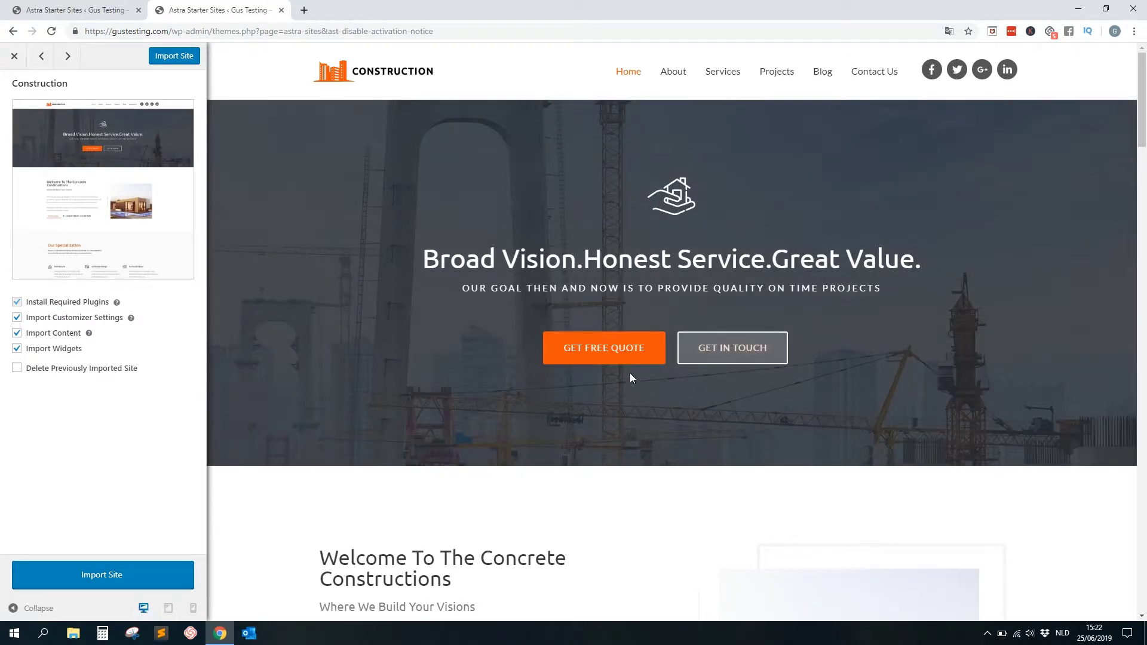
{"action": "scroll", "coordinate": [646, 377], "scroll_direction": "down", "scroll_amount": 4}
{"action": "scroll", "coordinate": [642, 379], "scroll_direction": "down", "scroll_amount": 5}
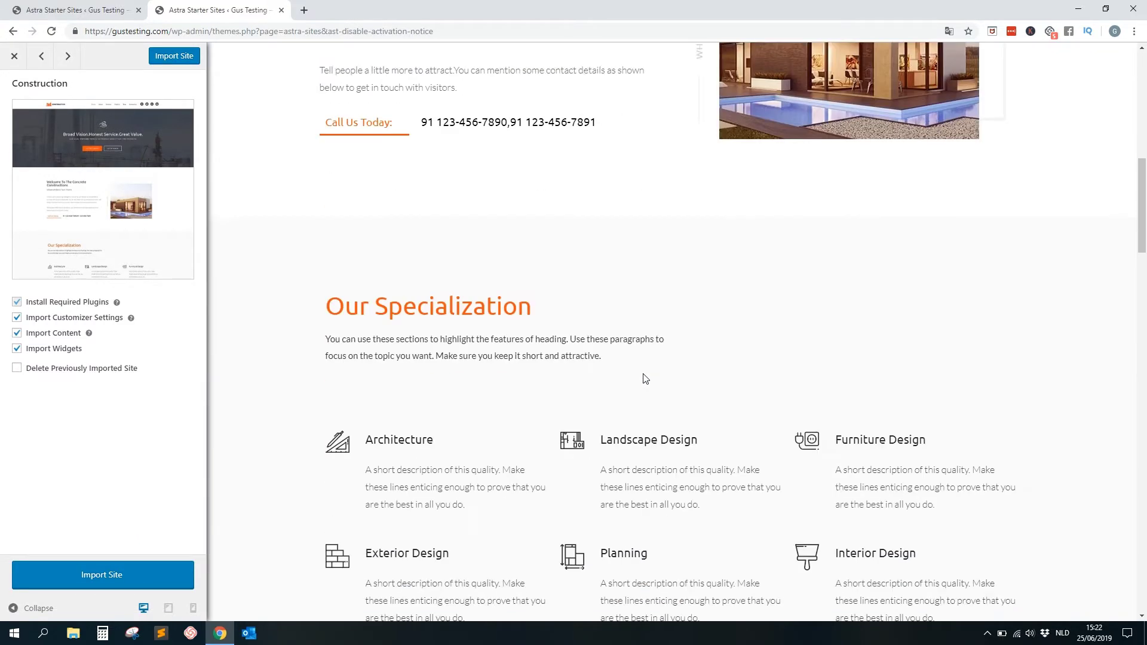
{"action": "scroll", "coordinate": [642, 377], "scroll_direction": "down", "scroll_amount": 5}
{"action": "scroll", "coordinate": [671, 362], "scroll_direction": "down", "scroll_amount": 1}
{"action": "scroll", "coordinate": [672, 360], "scroll_direction": "down", "scroll_amount": 3}
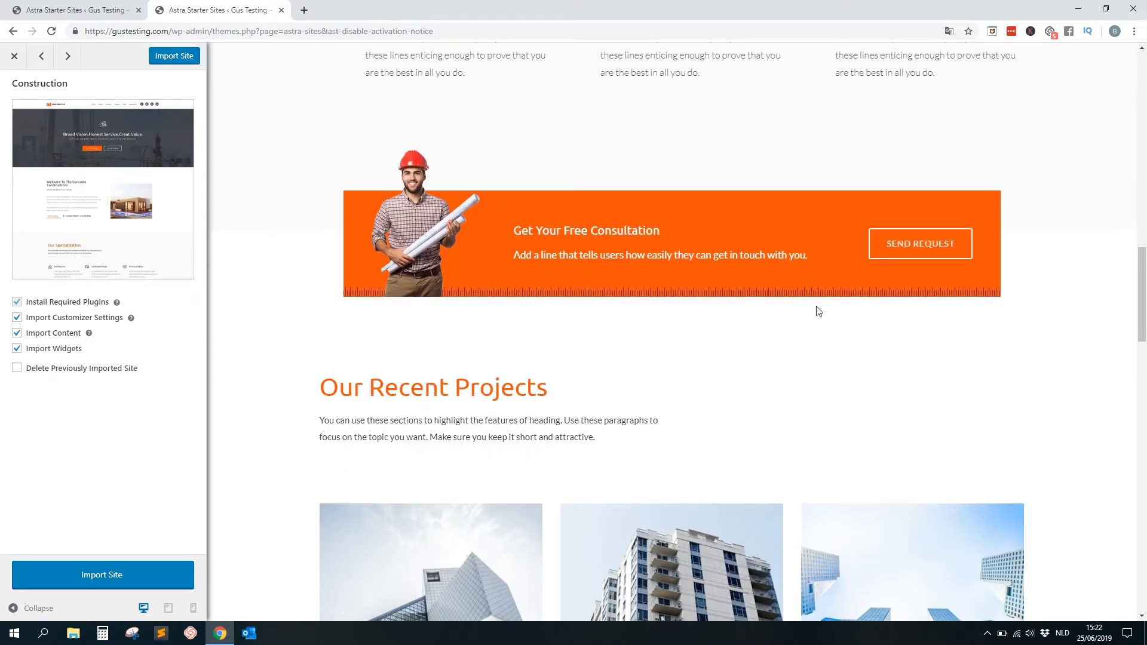
{"action": "scroll", "coordinate": [691, 356], "scroll_direction": "down", "scroll_amount": 4}
{"action": "scroll", "coordinate": [632, 403], "scroll_direction": "down", "scroll_amount": 6}
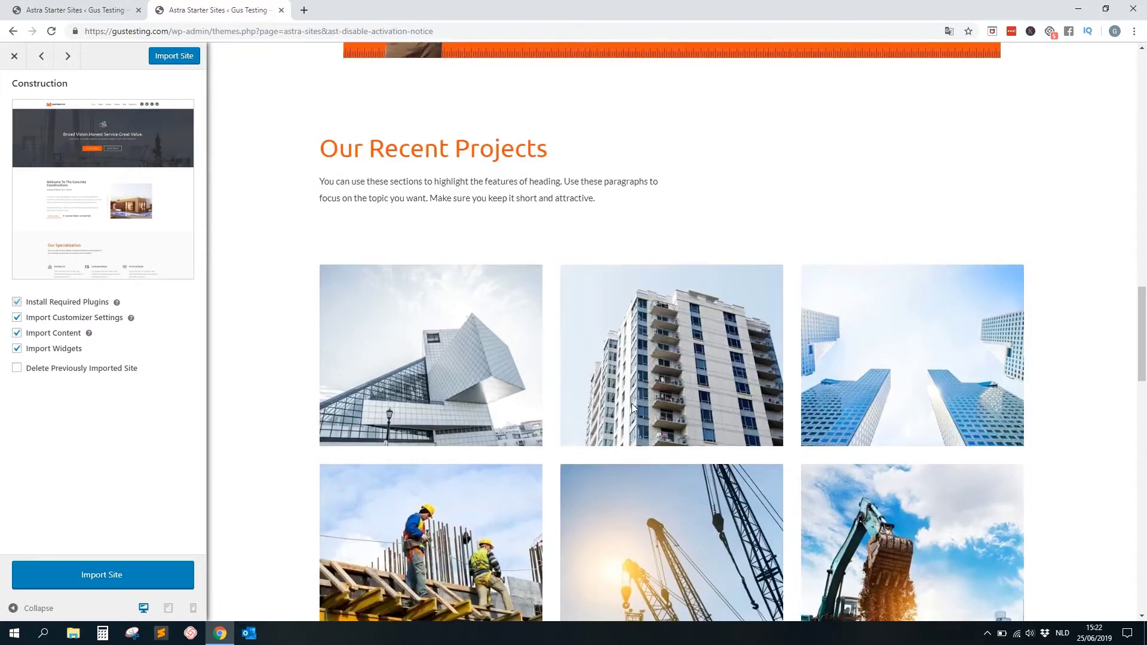
{"action": "scroll", "coordinate": [601, 426], "scroll_direction": "down", "scroll_amount": 4}
{"action": "scroll", "coordinate": [623, 375], "scroll_direction": "down", "scroll_amount": 3}
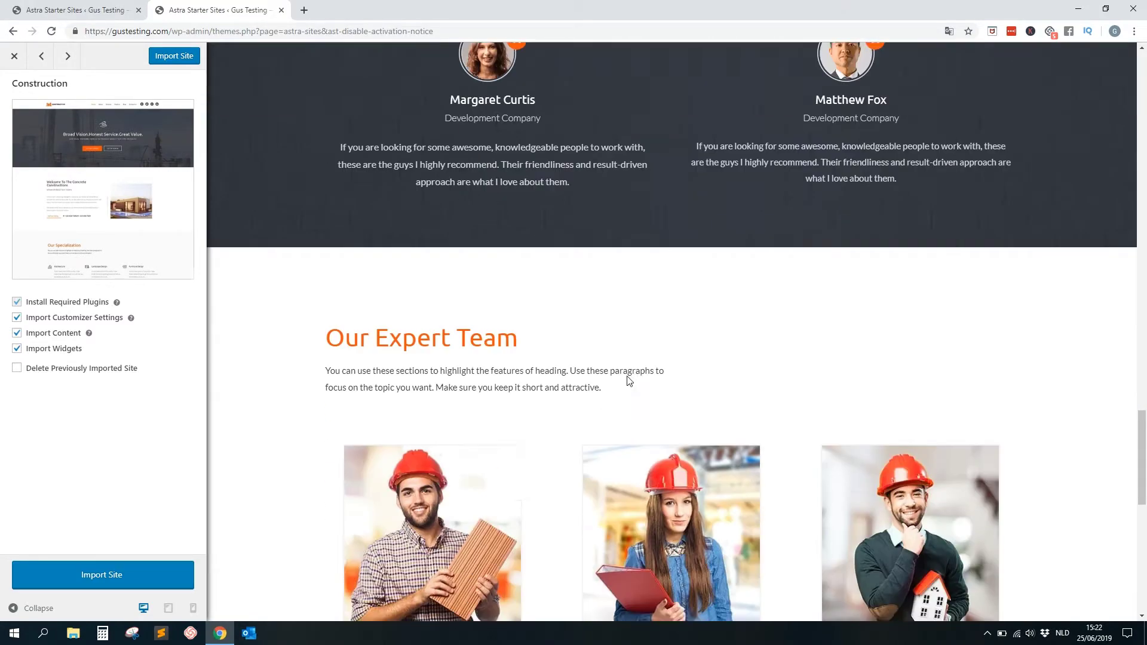
{"action": "scroll", "coordinate": [628, 377], "scroll_direction": "down", "scroll_amount": 3}
{"action": "scroll", "coordinate": [538, 400], "scroll_direction": "down", "scroll_amount": 4}
{"action": "scroll", "coordinate": [462, 422], "scroll_direction": "down", "scroll_amount": 2}
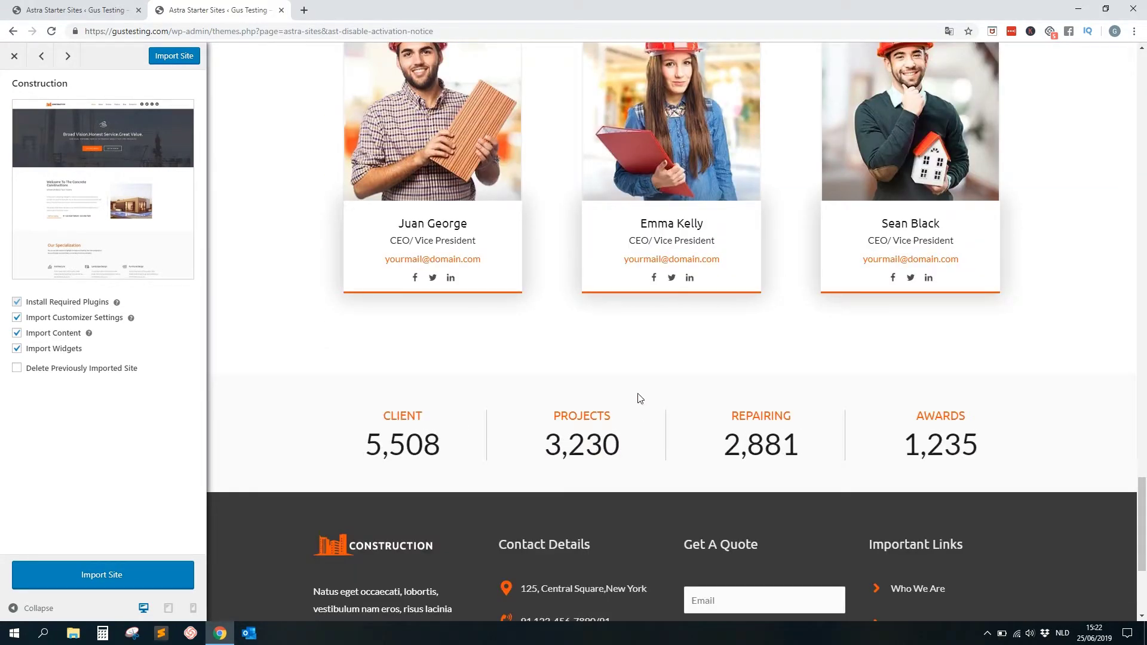
{"action": "scroll", "coordinate": [601, 405], "scroll_direction": "down", "scroll_amount": 4}
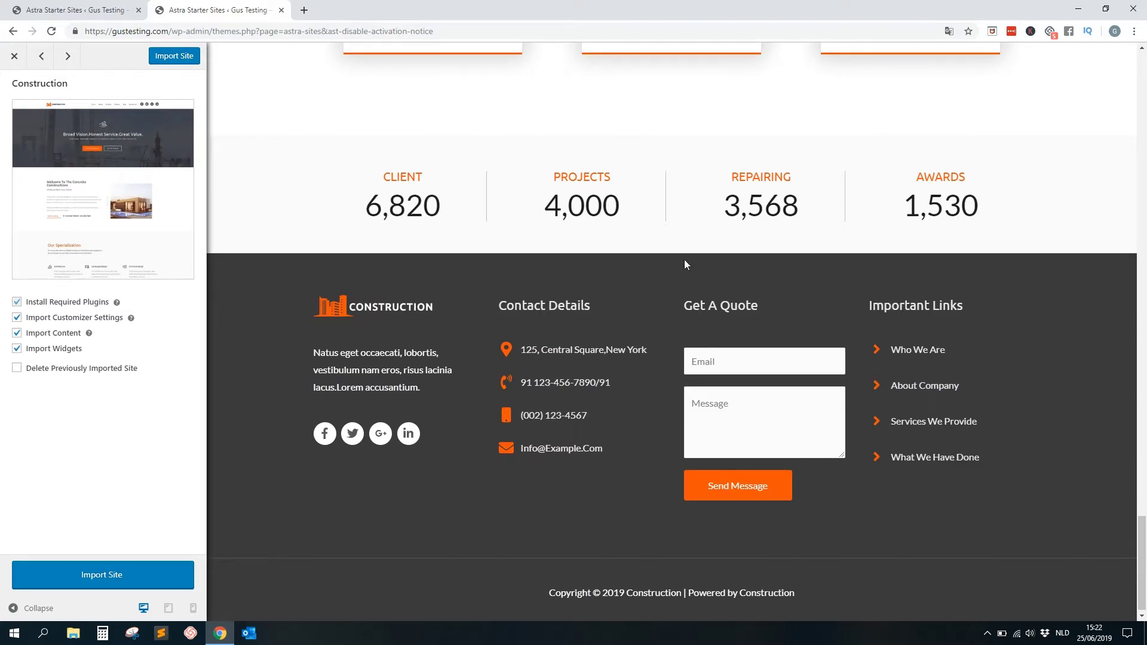
{"action": "scroll", "coordinate": [681, 287], "scroll_direction": "up", "scroll_amount": 4}
{"action": "scroll", "coordinate": [671, 310], "scroll_direction": "up", "scroll_amount": 6}
{"action": "scroll", "coordinate": [673, 313], "scroll_direction": "up", "scroll_amount": 10}
{"action": "scroll", "coordinate": [615, 321], "scroll_direction": "up", "scroll_amount": 10}
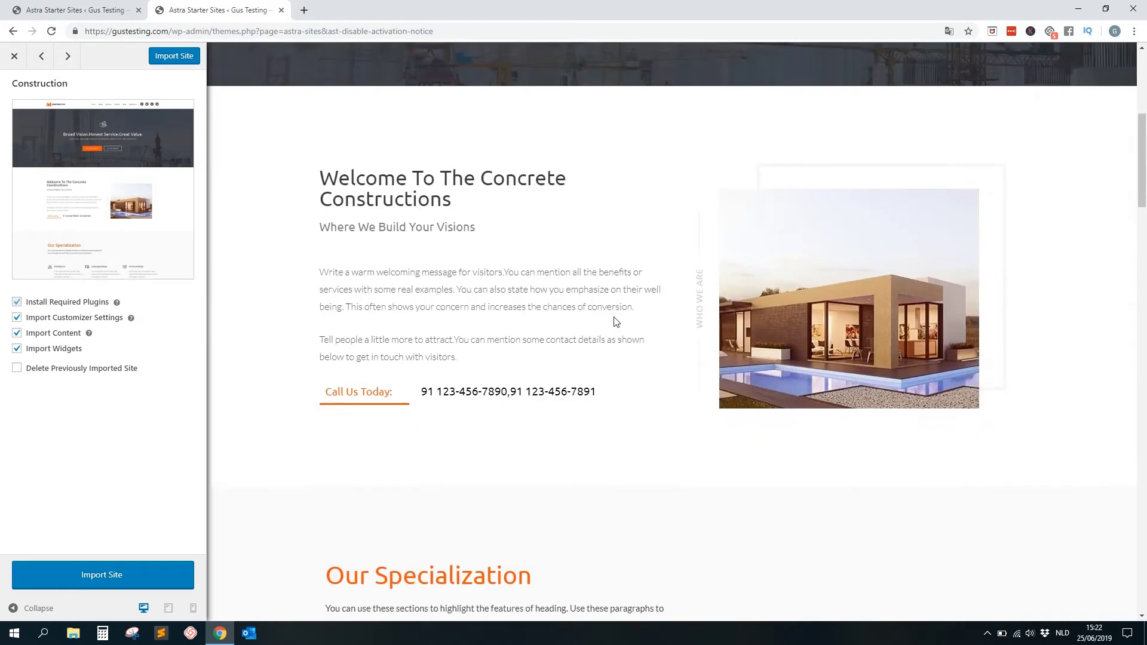
{"action": "scroll", "coordinate": [618, 322], "scroll_direction": "up", "scroll_amount": 5}
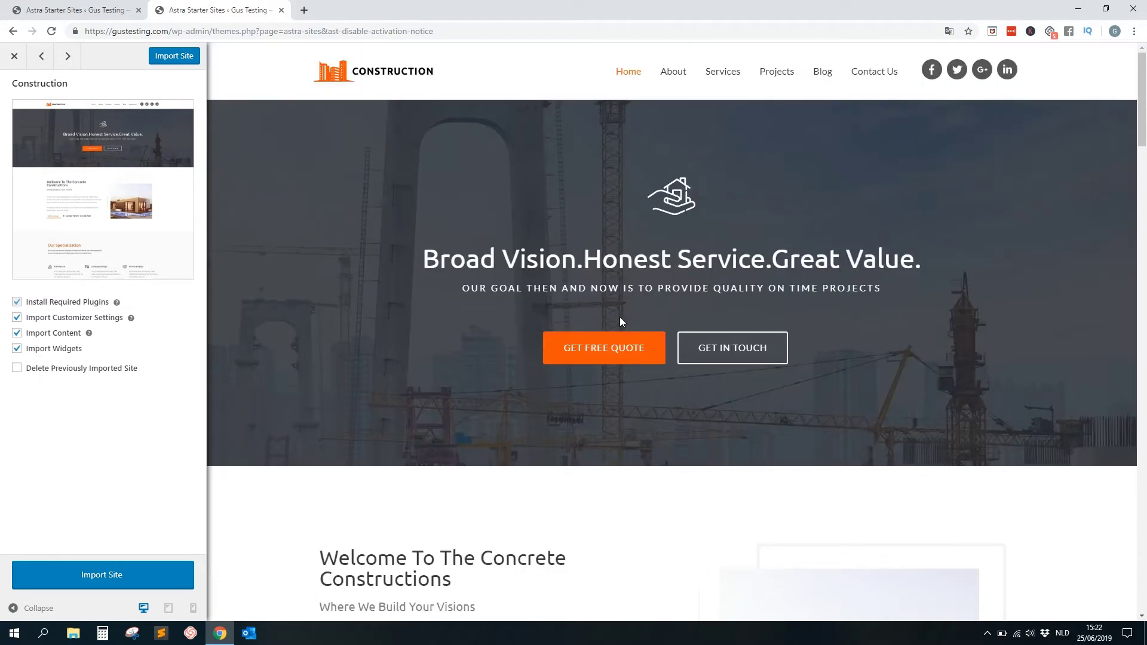
{"action": "left_click", "coordinate": [99, 578]}
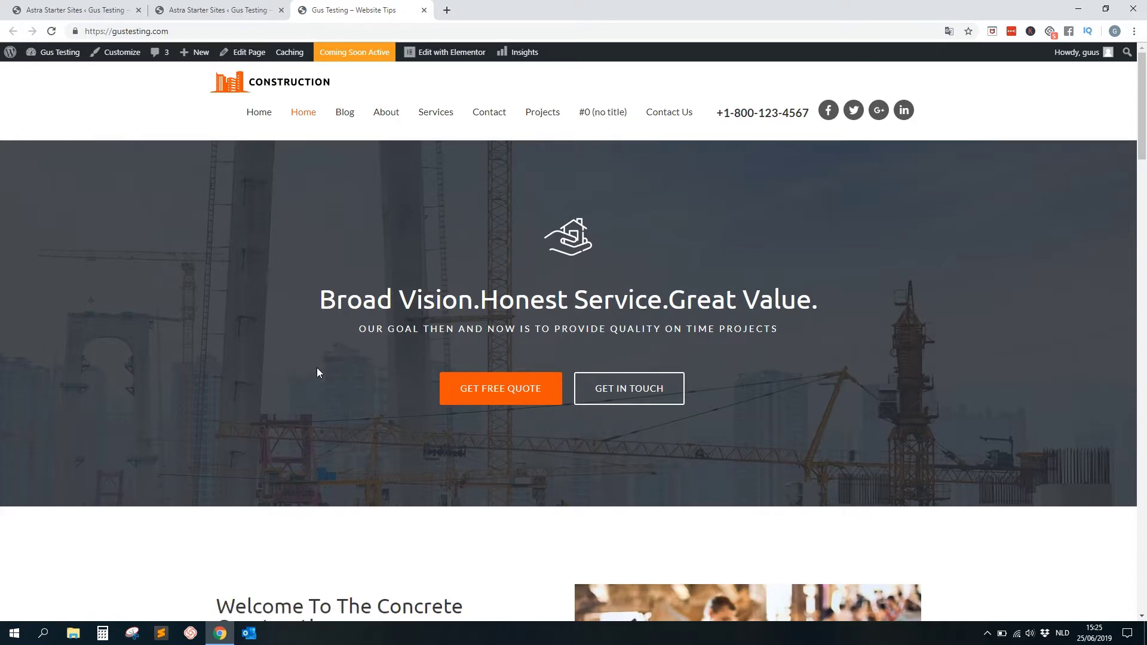
{"action": "scroll", "coordinate": [318, 369], "scroll_direction": "down", "scroll_amount": 2}
{"action": "scroll", "coordinate": [329, 380], "scroll_direction": "down", "scroll_amount": 5}
{"action": "scroll", "coordinate": [341, 388], "scroll_direction": "down", "scroll_amount": 5}
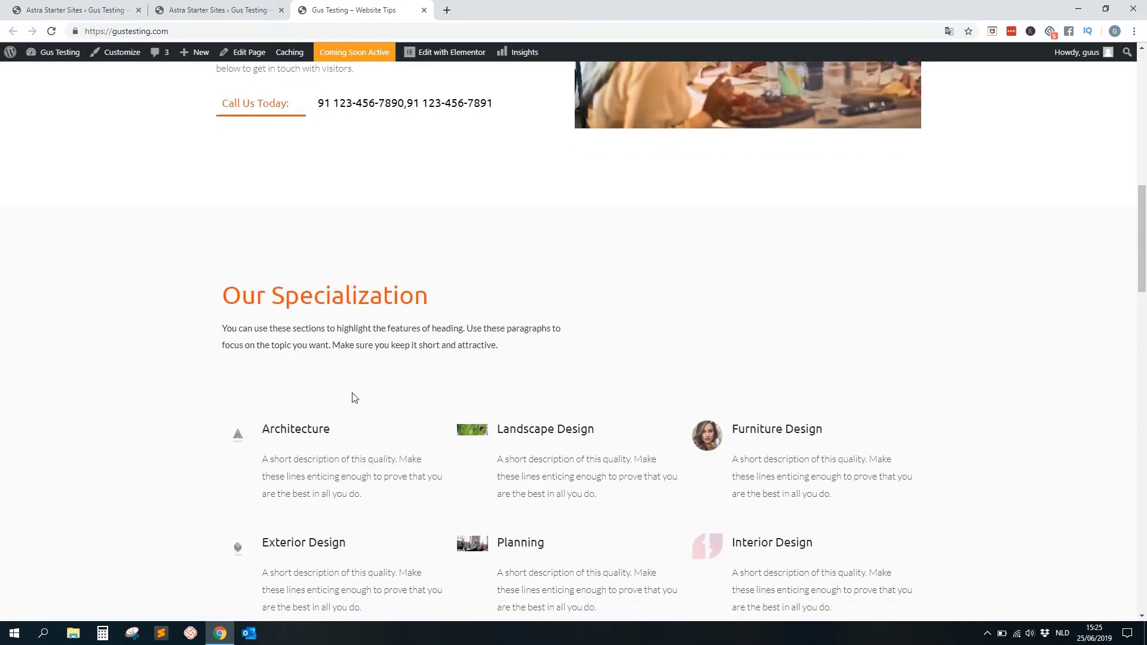
{"action": "scroll", "coordinate": [354, 396], "scroll_direction": "down", "scroll_amount": 5}
{"action": "scroll", "coordinate": [228, 420], "scroll_direction": "down", "scroll_amount": 4}
{"action": "scroll", "coordinate": [220, 417], "scroll_direction": "down", "scroll_amount": 5}
{"action": "scroll", "coordinate": [220, 417], "scroll_direction": "up", "scroll_amount": 3}
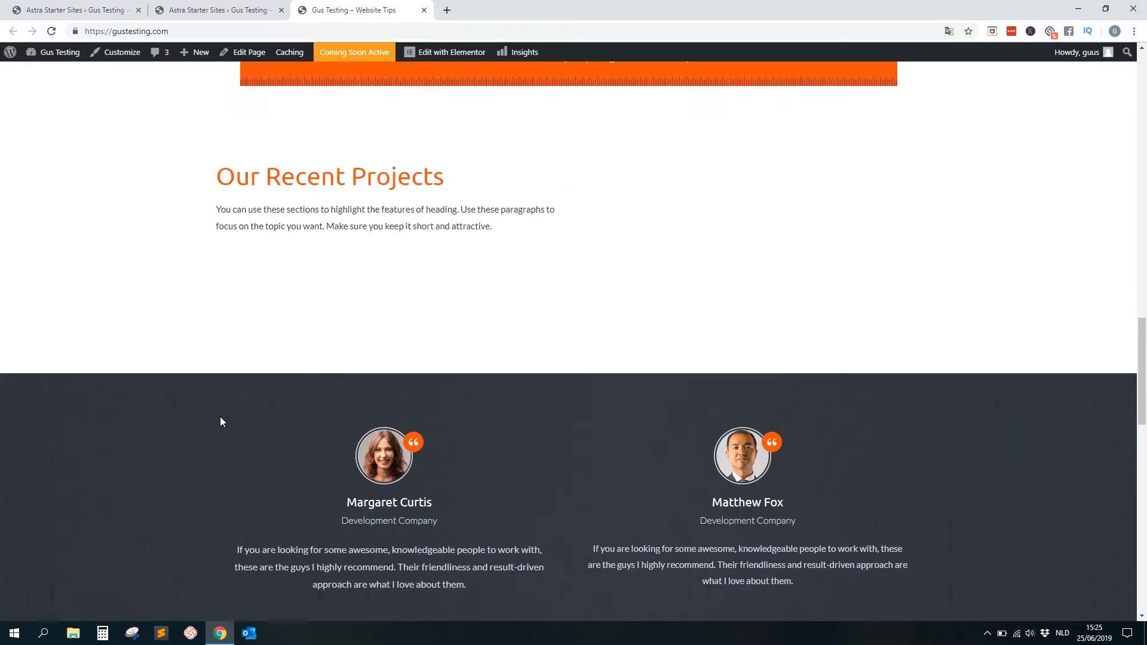
{"action": "scroll", "coordinate": [220, 417], "scroll_direction": "up", "scroll_amount": 3}
{"action": "scroll", "coordinate": [220, 417], "scroll_direction": "up", "scroll_amount": 6}
{"action": "scroll", "coordinate": [221, 416], "scroll_direction": "up", "scroll_amount": 5}
{"action": "scroll", "coordinate": [223, 415], "scroll_direction": "up", "scroll_amount": 6}
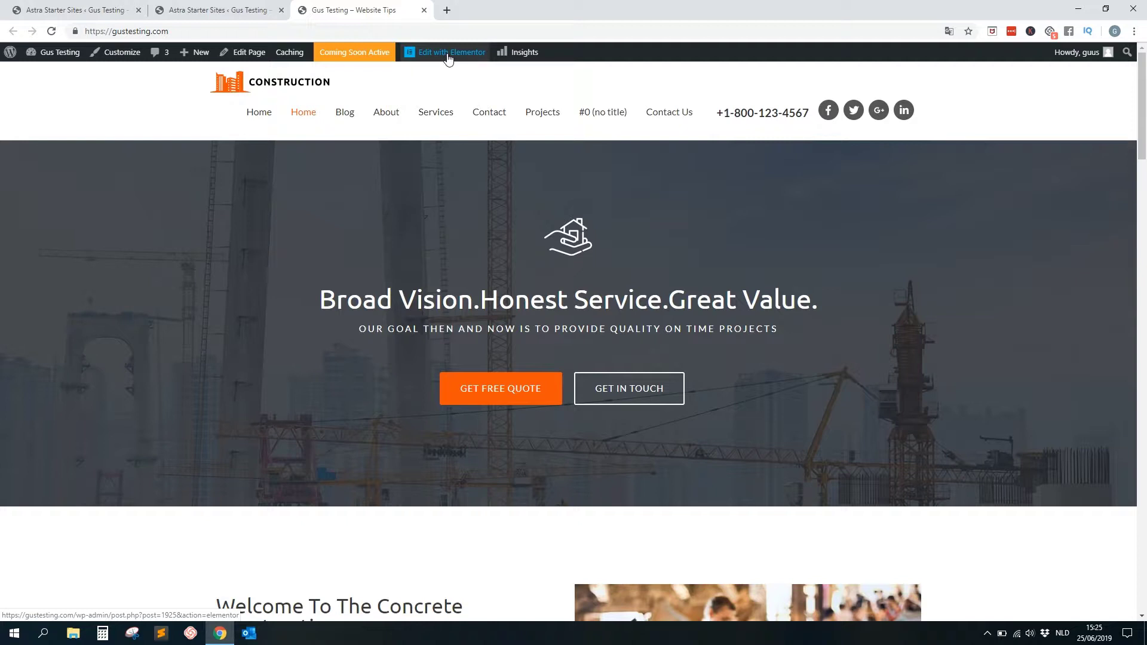
- Launch Edit with Elementor on the Construction homepage from the admin bar
{"action": "left_click", "coordinate": [448, 55]}
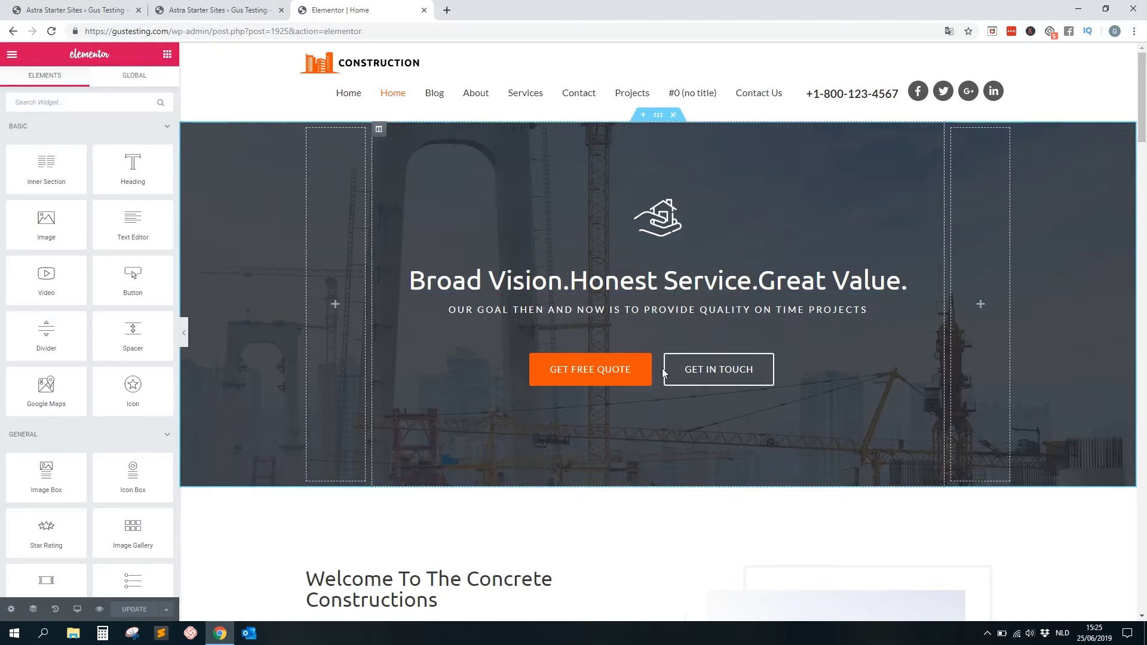
{"action": "mouse_move", "coordinate": [557, 281]}
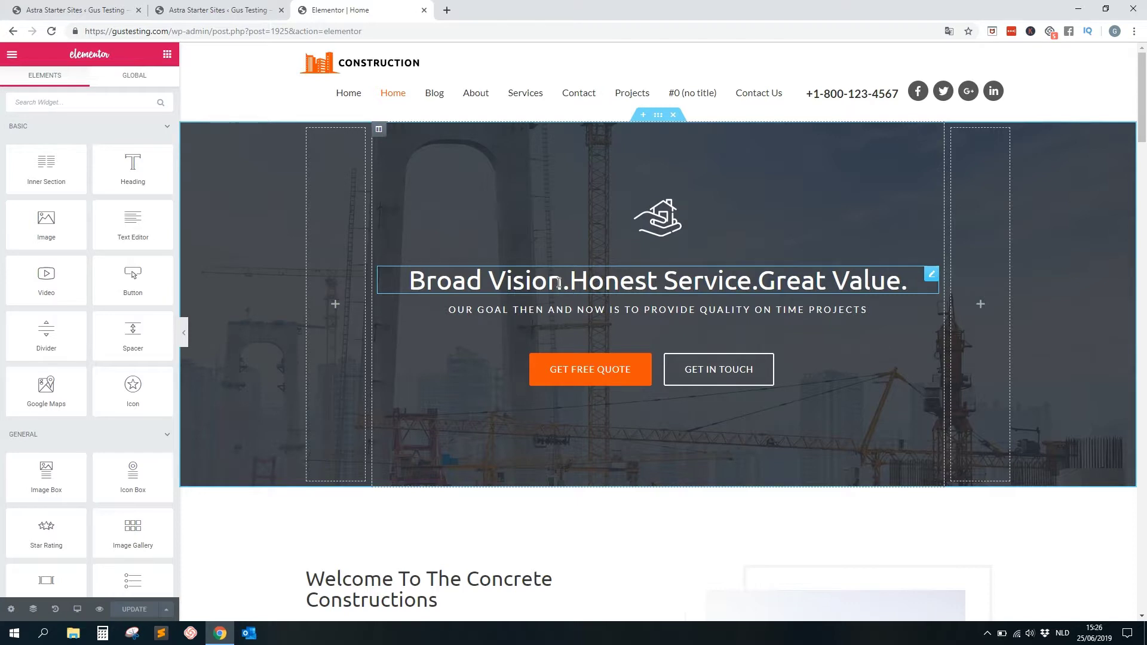
- Change the hero heading title to 'Welcome!'
{"action": "left_click", "coordinate": [539, 287]}
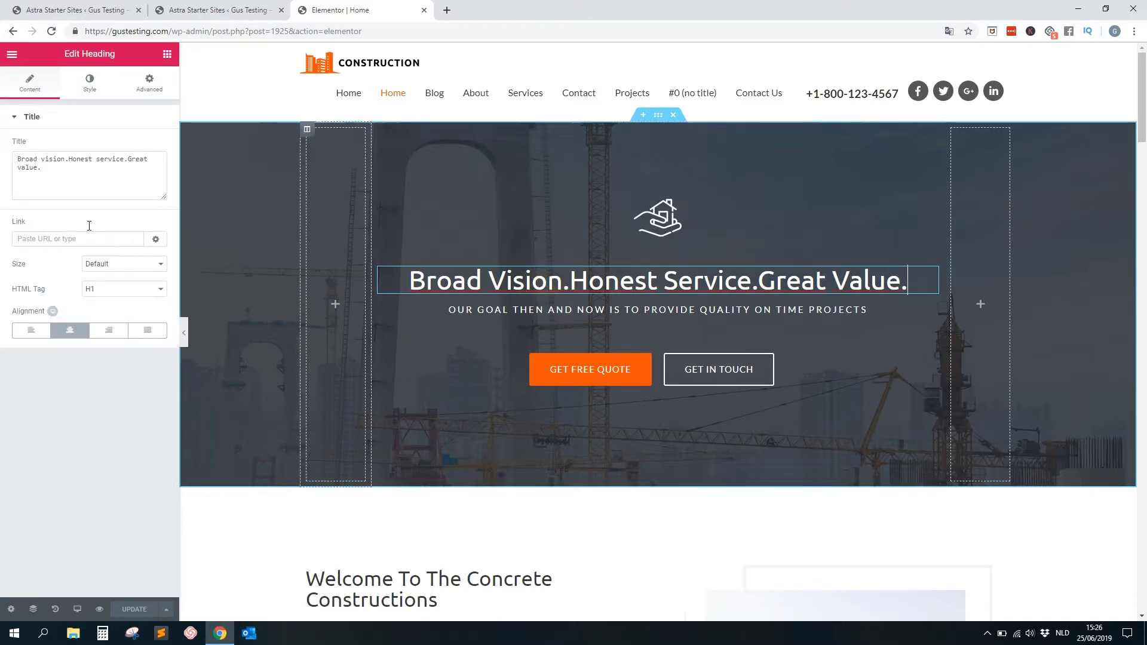
{"action": "triple_click", "coordinate": [68, 174]}
{"action": "type", "text": "W"}
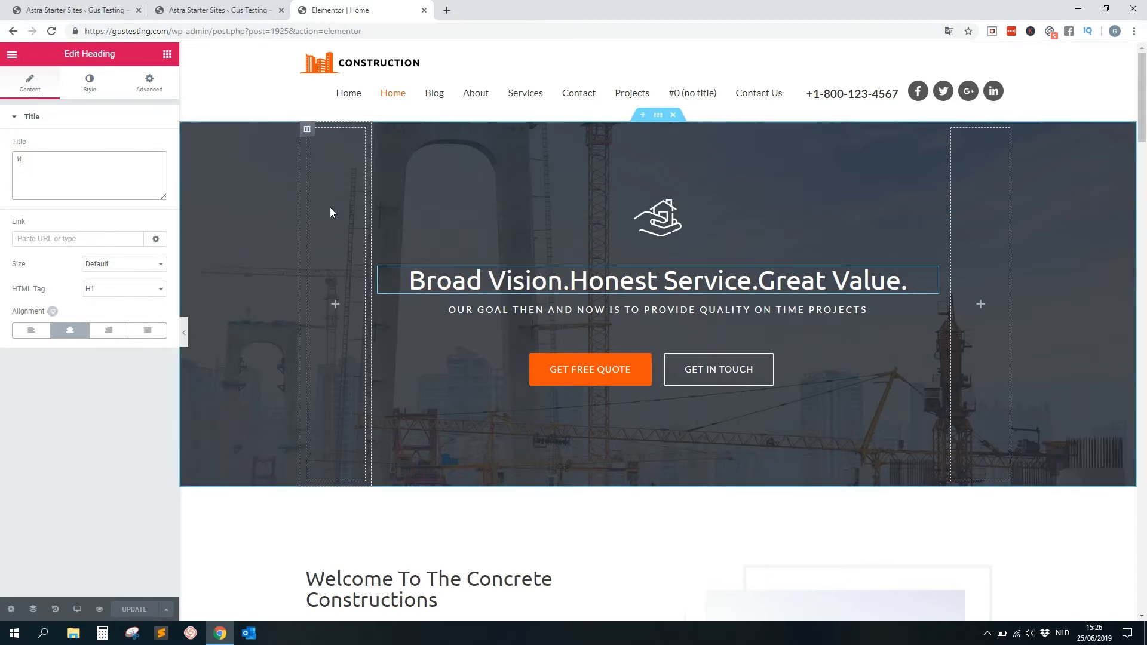
{"action": "type", "text": "elcome!"}
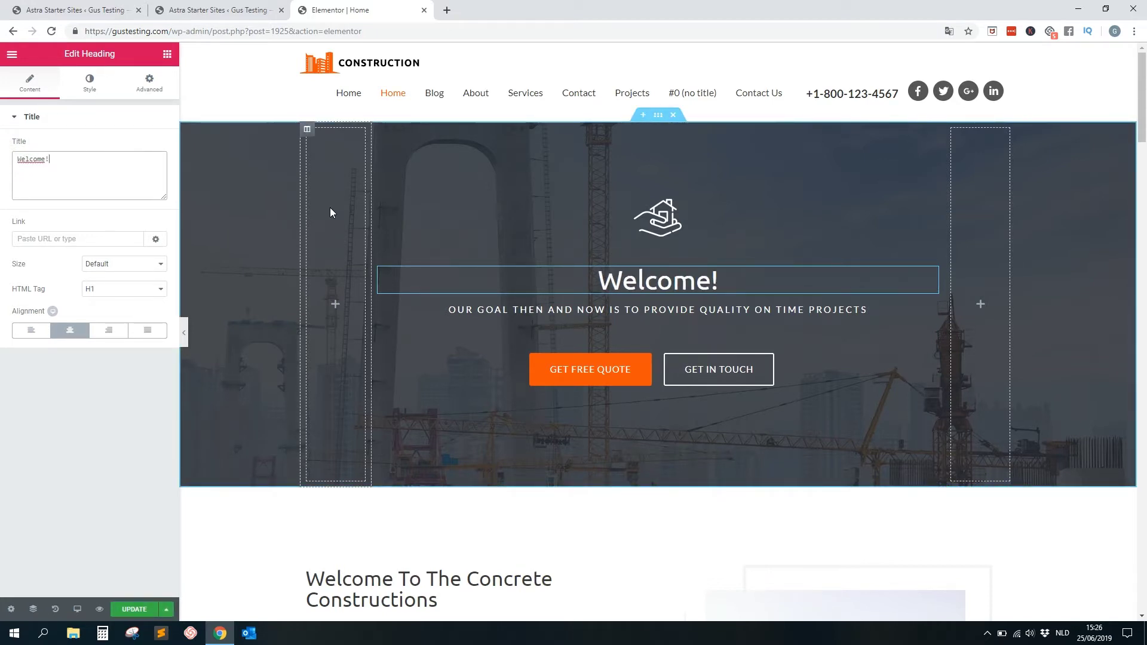
- Make the Get Free Quote button extra small and relabel it 'More info'
{"action": "left_click", "coordinate": [580, 378]}
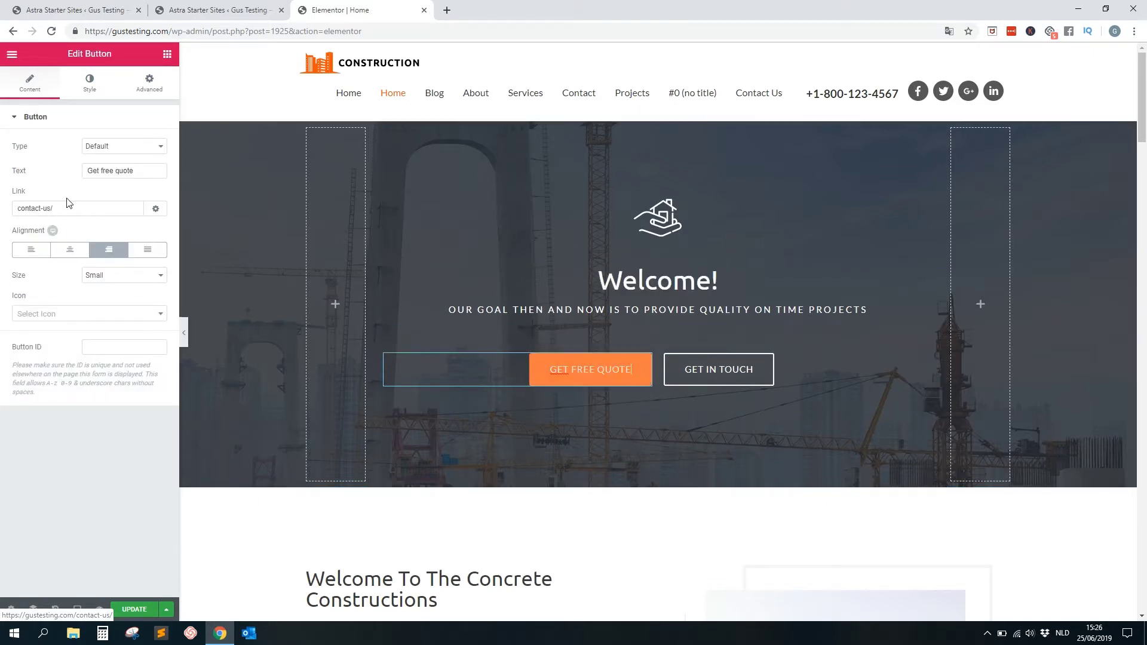
{"action": "left_click", "coordinate": [99, 275]}
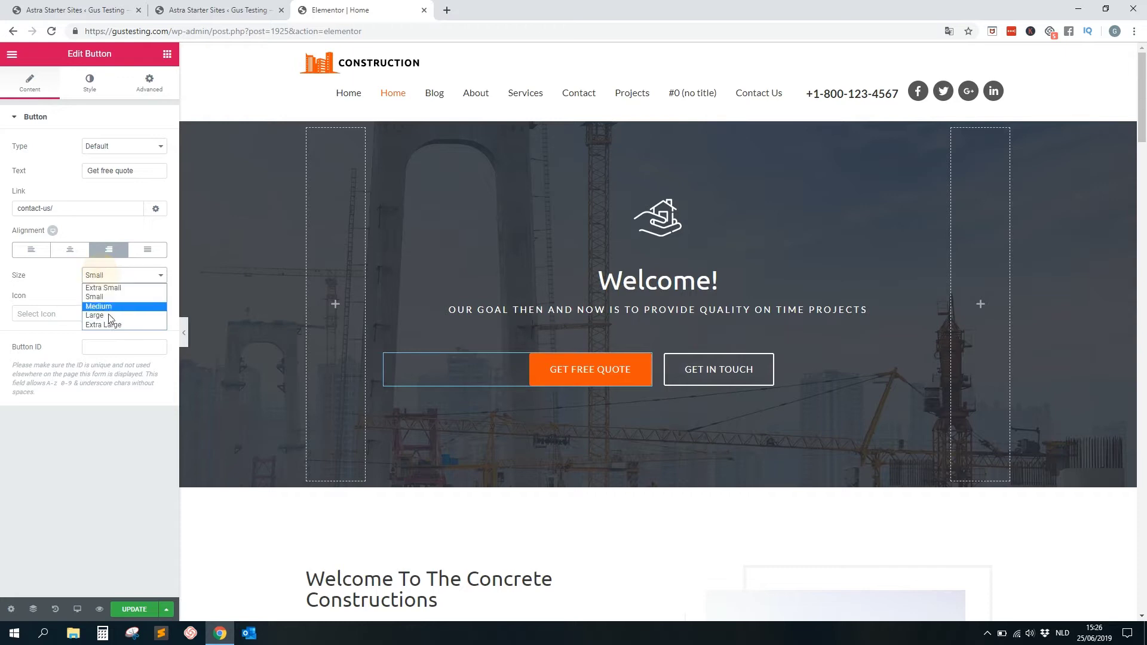
{"action": "left_click", "coordinate": [113, 325]}
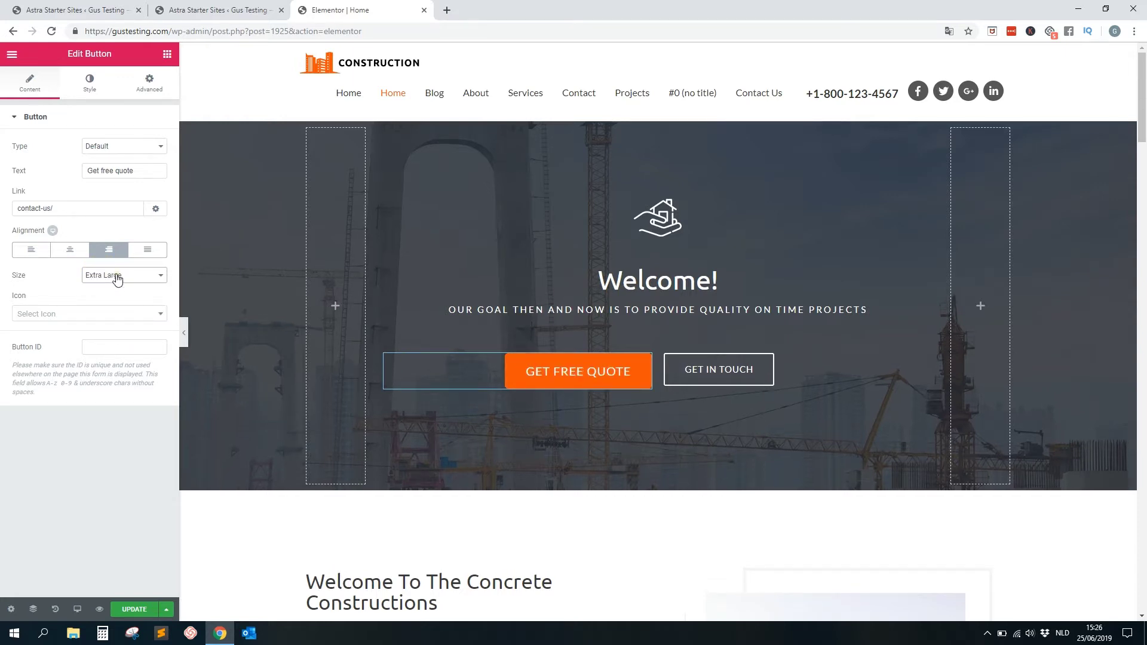
{"action": "left_click", "coordinate": [117, 276]}
{"action": "left_click", "coordinate": [108, 306]}
{"action": "left_click", "coordinate": [110, 276]}
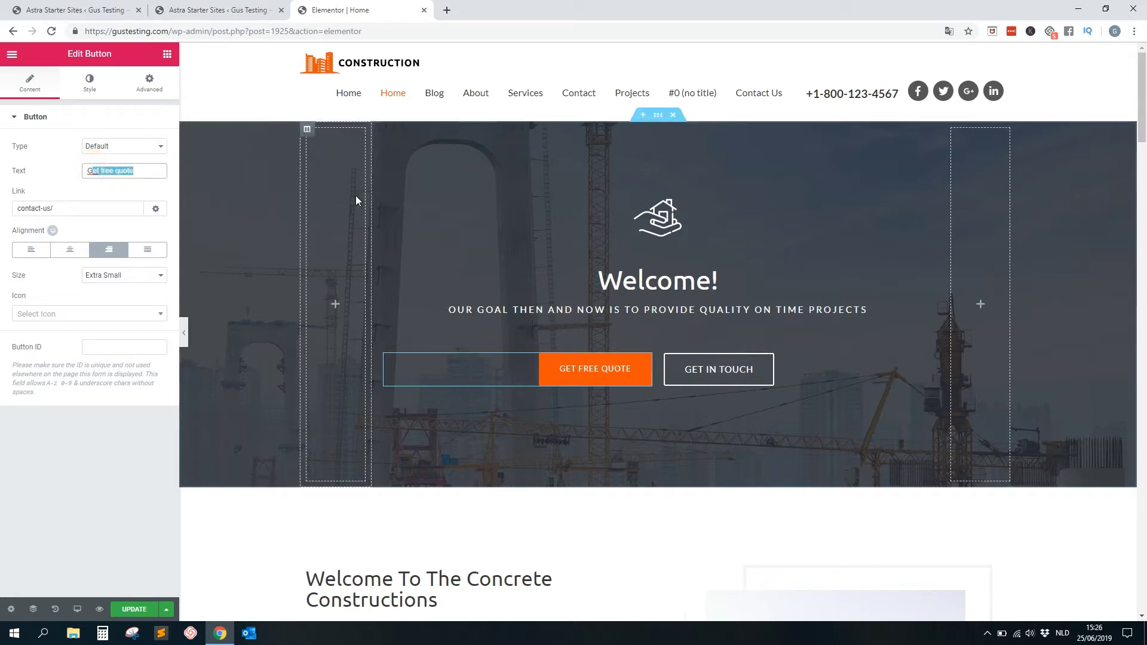
{"action": "key", "text": "BackSpace"}
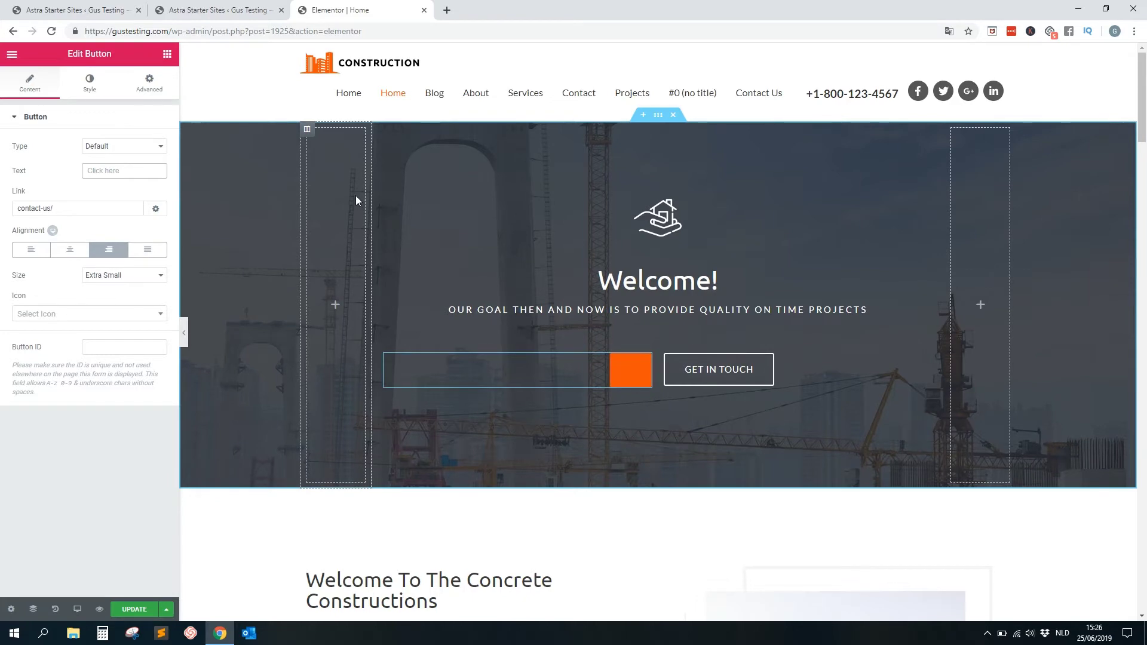
{"action": "type", "text": "More info"}
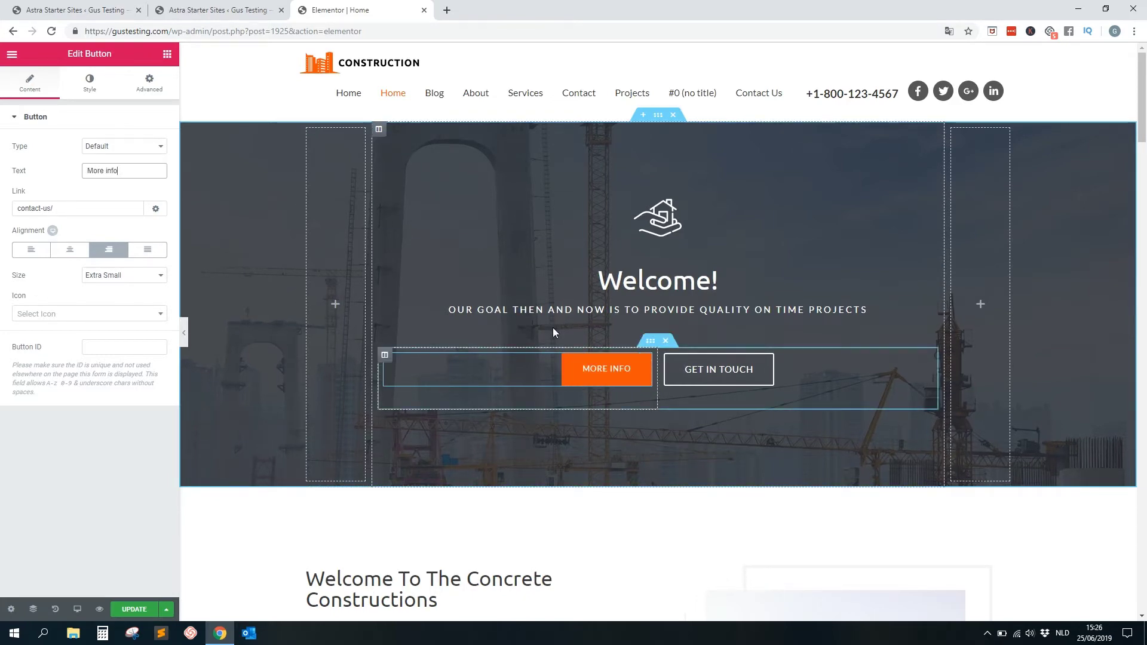
- Set the house photo's image size to Medium Large
{"action": "scroll", "coordinate": [625, 347], "scroll_direction": "down", "scroll_amount": 2}
{"action": "scroll", "coordinate": [625, 347], "scroll_direction": "down", "scroll_amount": 2}
{"action": "scroll", "coordinate": [645, 371], "scroll_direction": "down", "scroll_amount": 3}
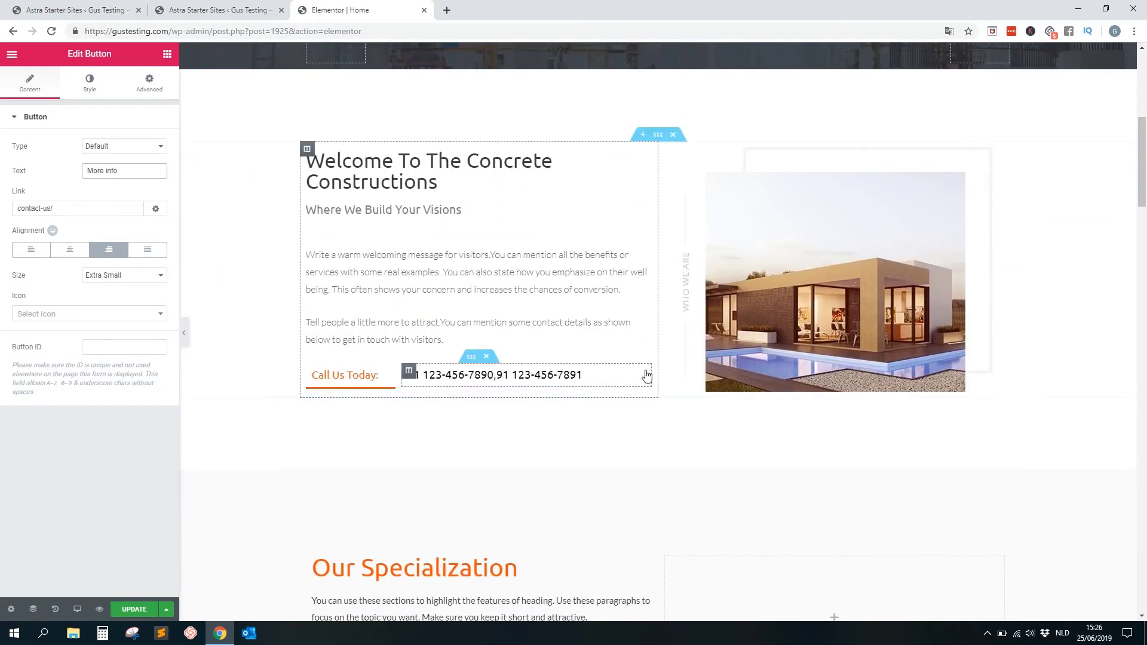
{"action": "left_click", "coordinate": [794, 278]}
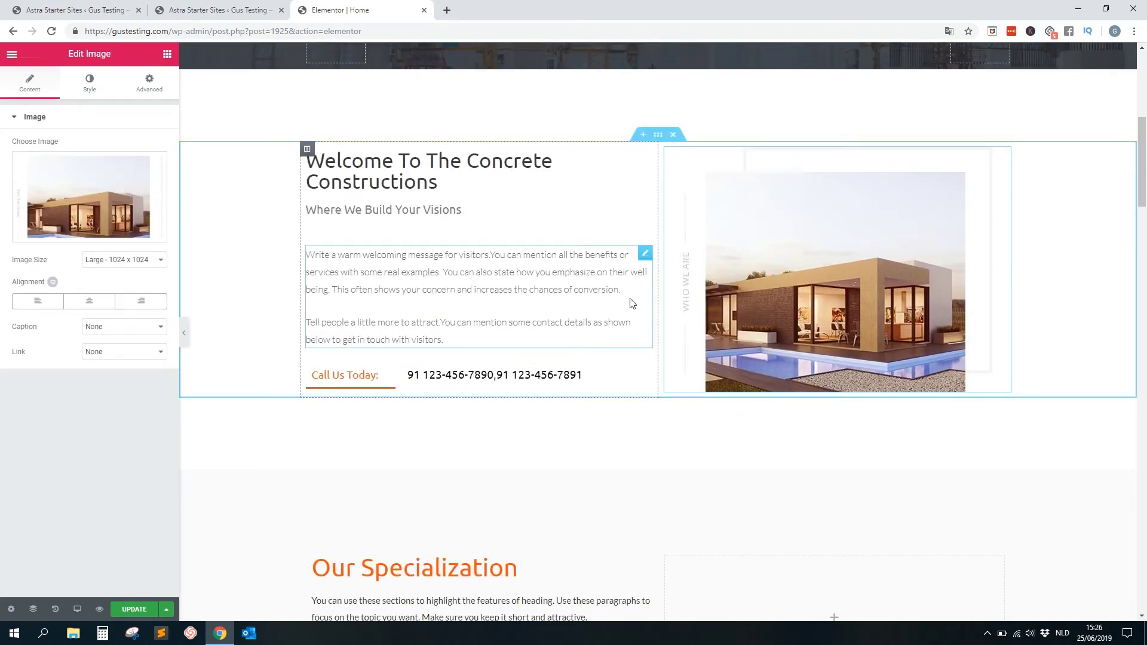
{"action": "mouse_move", "coordinate": [89, 196]}
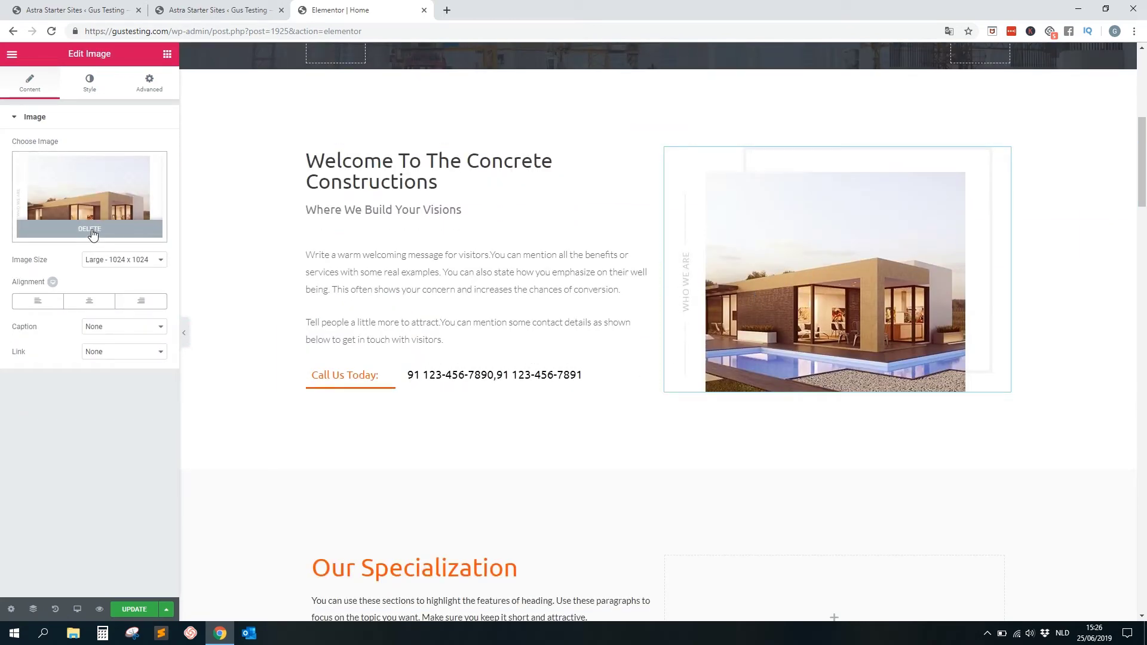
{"action": "left_click", "coordinate": [115, 262]}
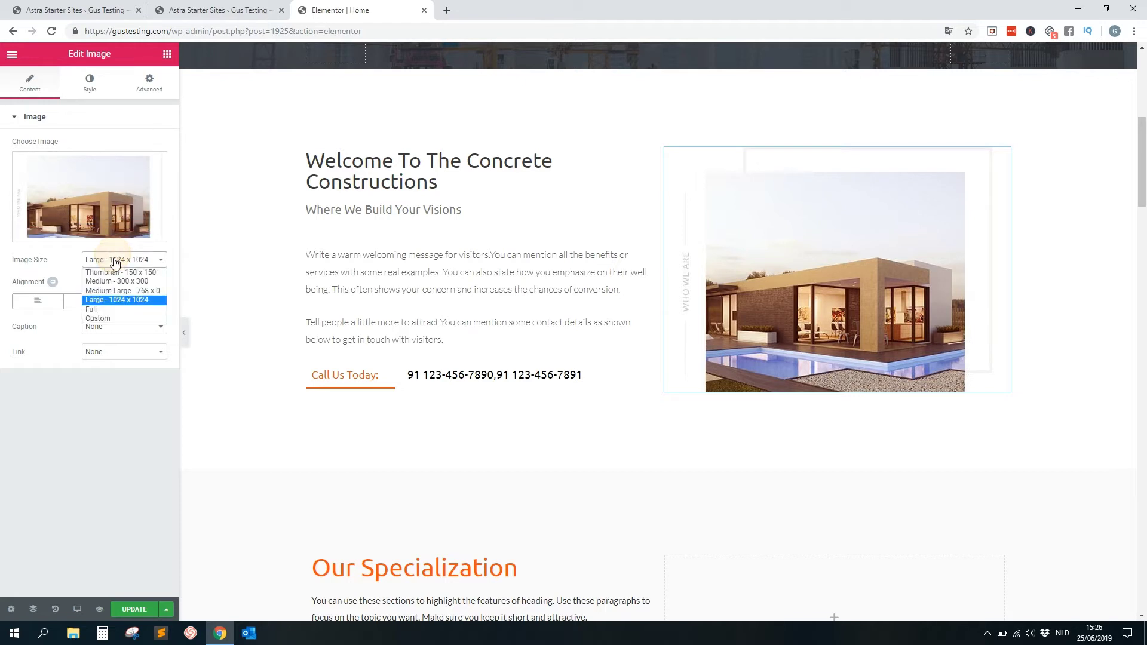
{"action": "left_click", "coordinate": [121, 292]}
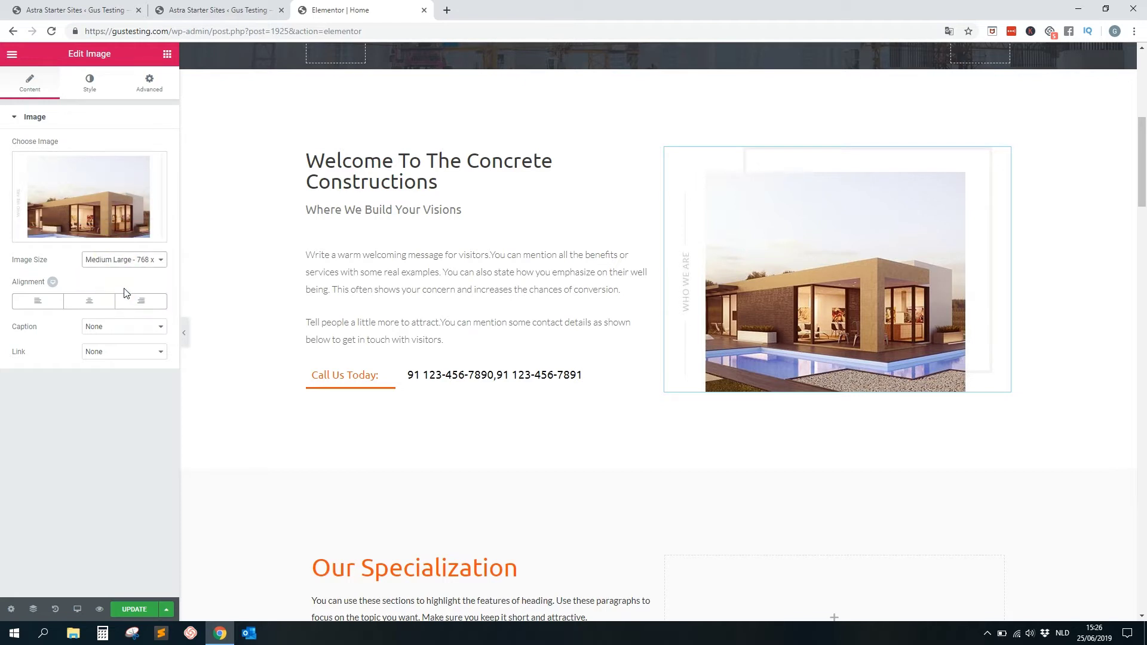
- Replace the photo with the modern house image from the Media Library
{"action": "left_click", "coordinate": [89, 230]}
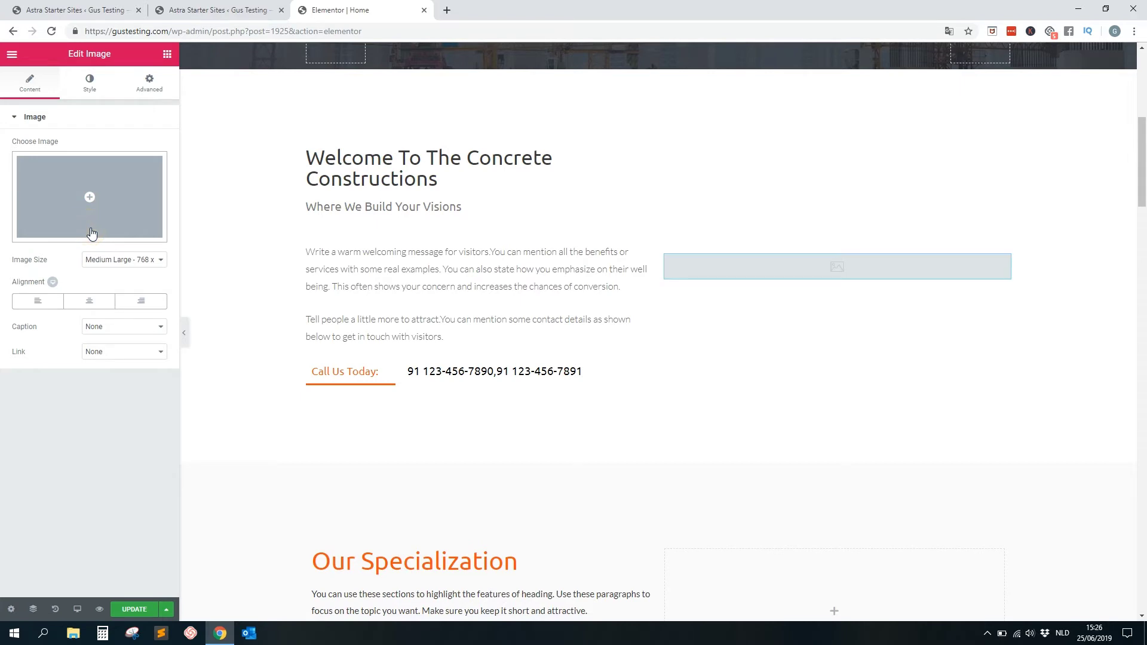
{"action": "left_click", "coordinate": [89, 202]}
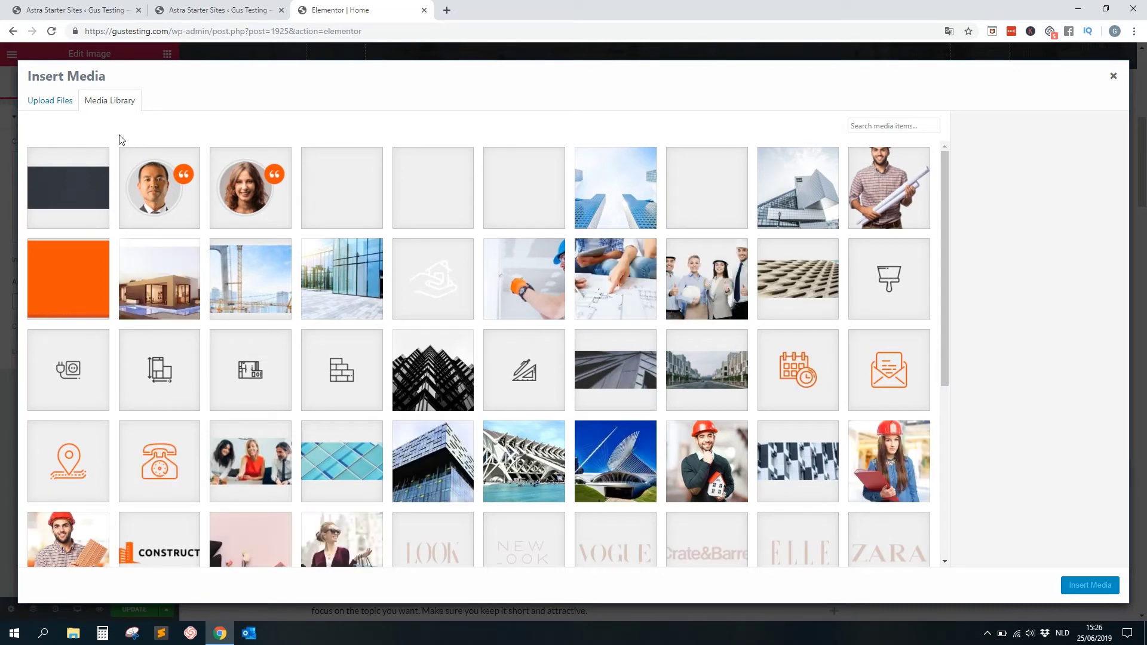
{"action": "left_click", "coordinate": [51, 100]}
{"action": "left_click", "coordinate": [120, 102]}
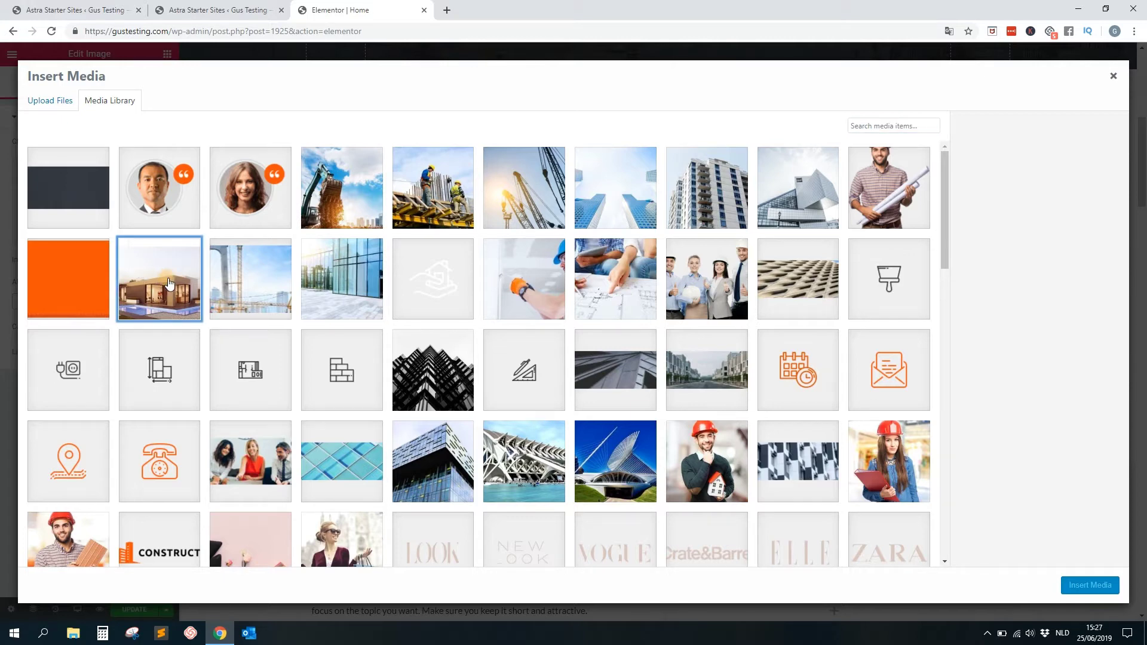
{"action": "left_click", "coordinate": [170, 284]}
{"action": "left_click", "coordinate": [1086, 582]}
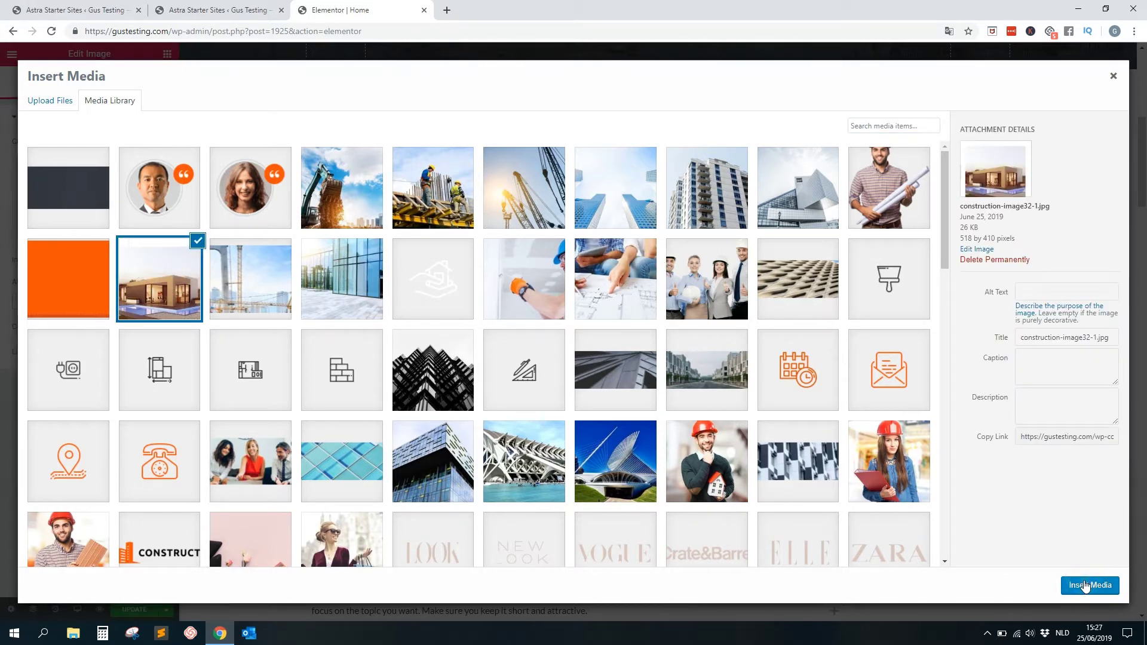
{"action": "scroll", "coordinate": [661, 410], "scroll_direction": "down", "scroll_amount": 4}
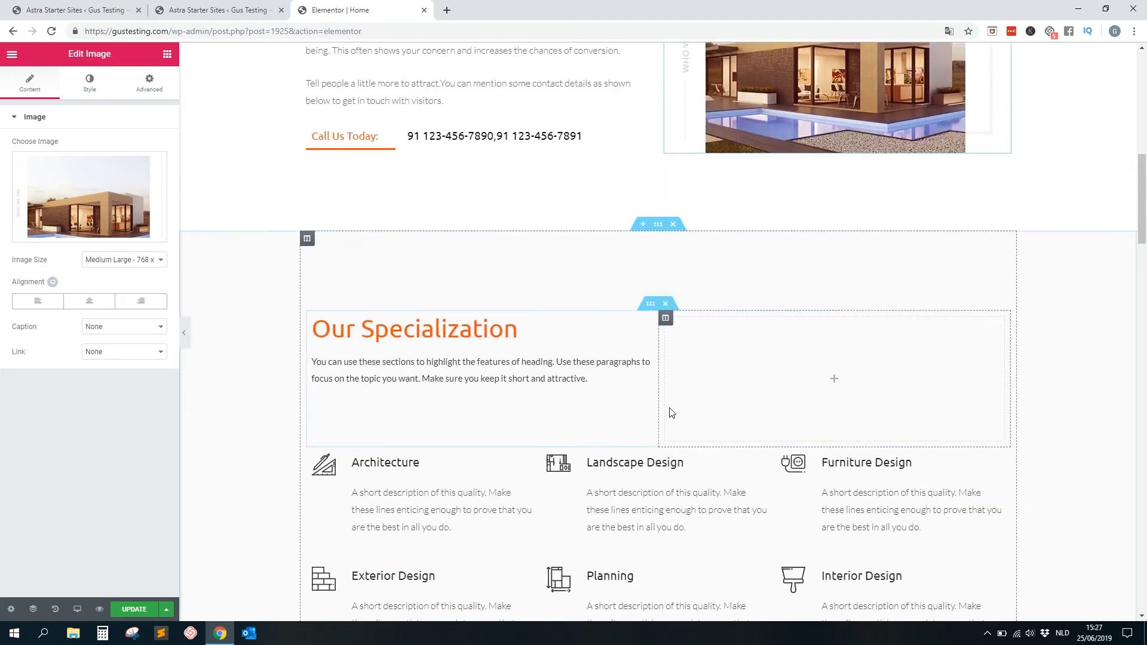
{"action": "scroll", "coordinate": [670, 408], "scroll_direction": "down", "scroll_amount": 3}
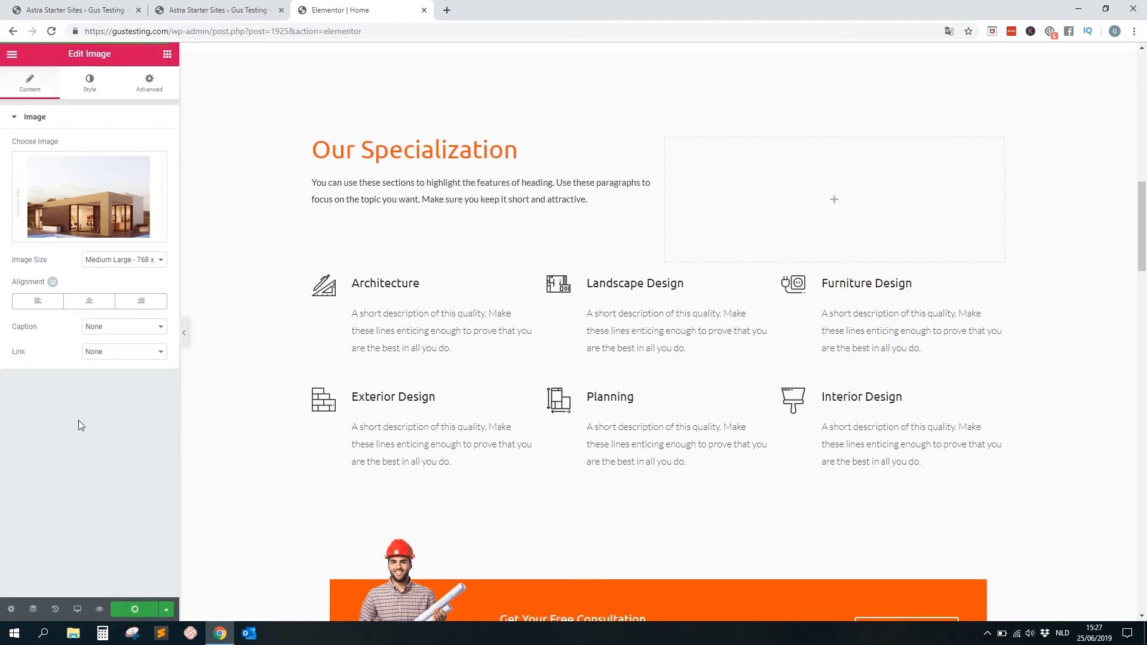
- Use View Page from the Elementor menu to check the live Welcome! hero
{"action": "left_click", "coordinate": [13, 54]}
{"action": "left_click", "coordinate": [89, 371]}
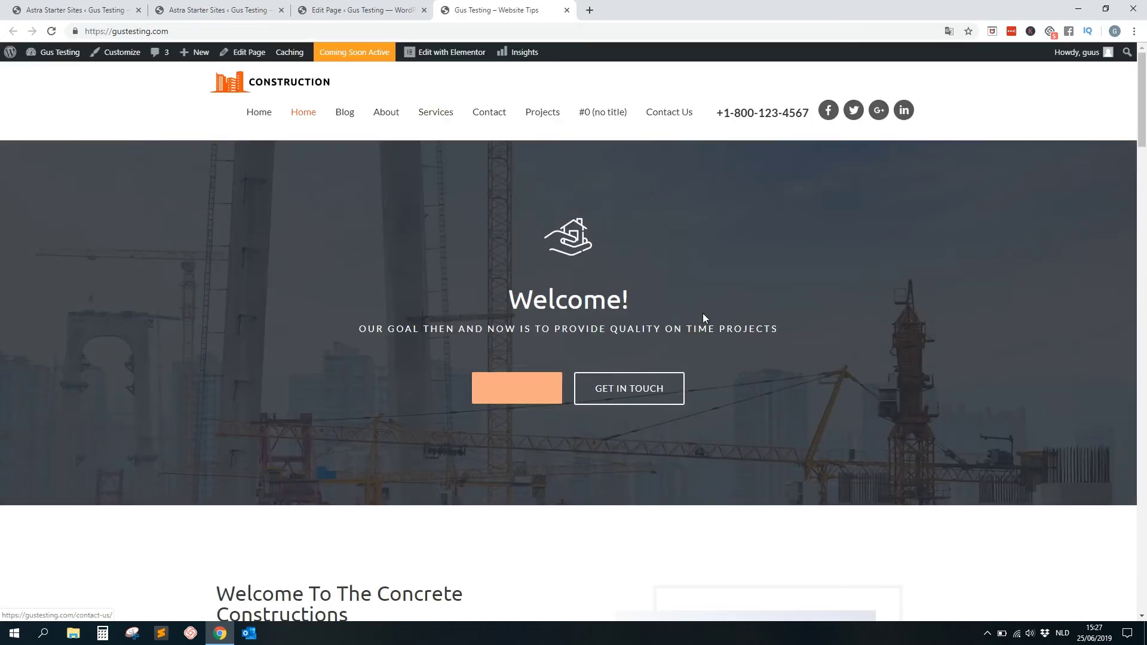
{"action": "scroll", "coordinate": [571, 383], "scroll_direction": "down", "scroll_amount": 4}
{"action": "scroll", "coordinate": [573, 389], "scroll_direction": "up", "scroll_amount": 4}
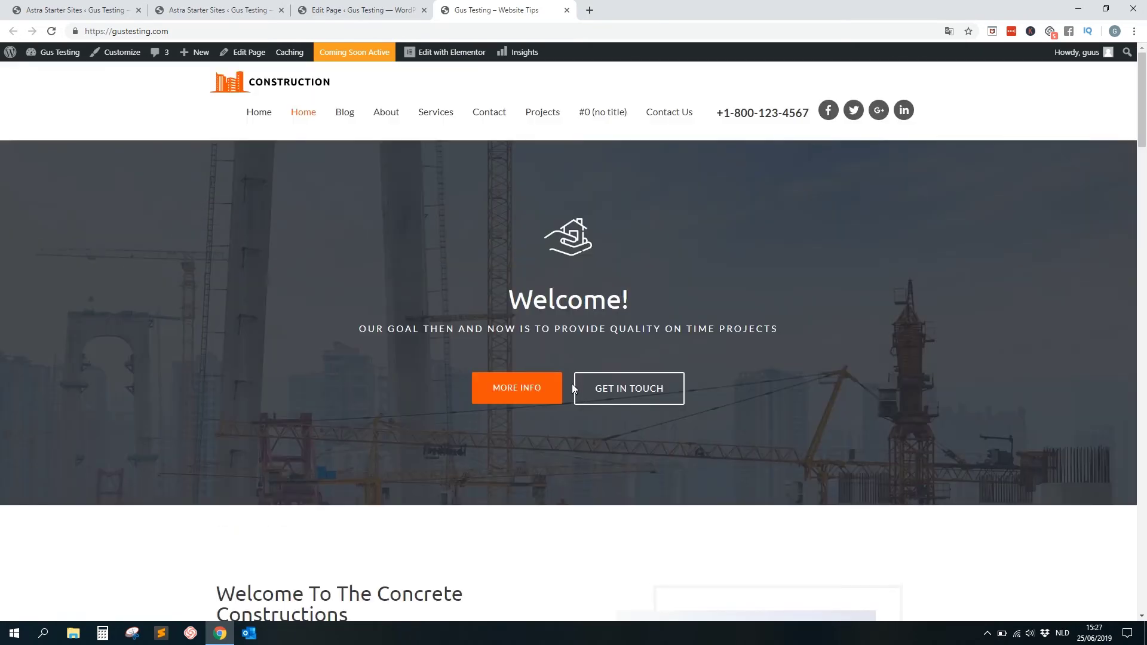